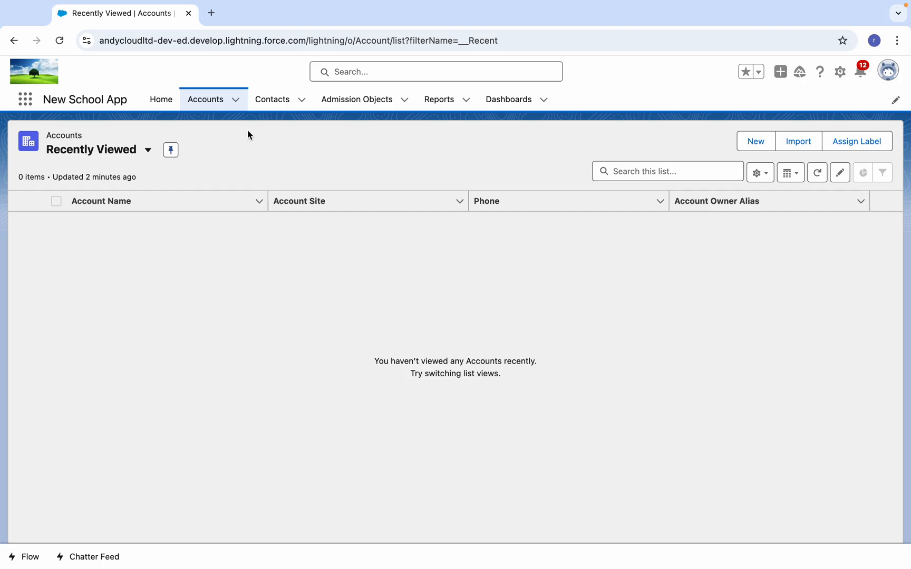
Step: Look over the fields of the new account form and close it without saving
left_click(756, 140)
left_click_drag(717, 145, 720, 109)
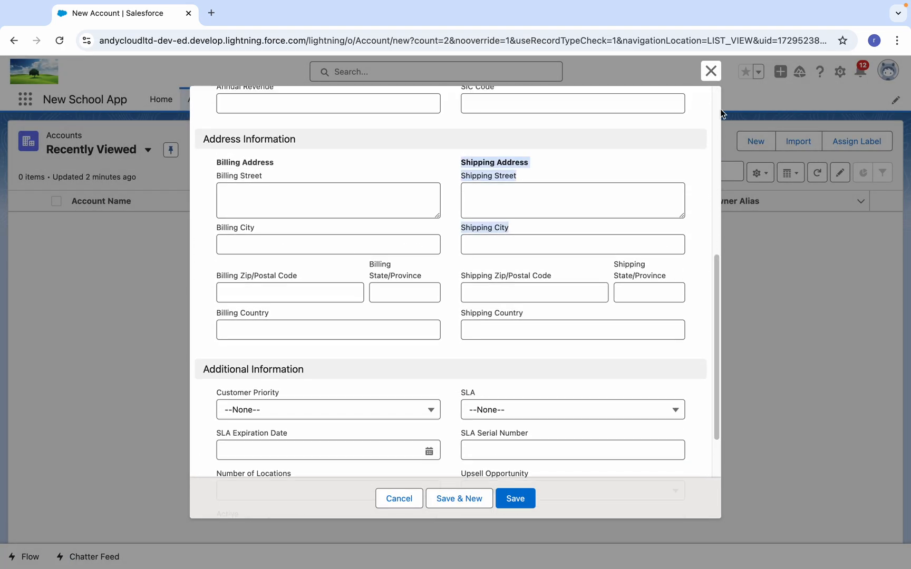
left_click(710, 71)
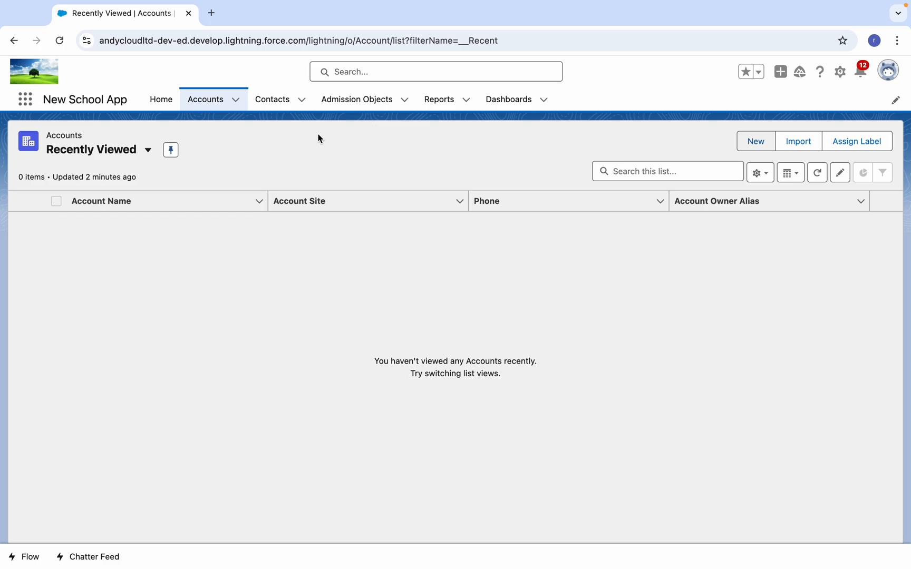
left_click_drag(51, 100, 130, 104)
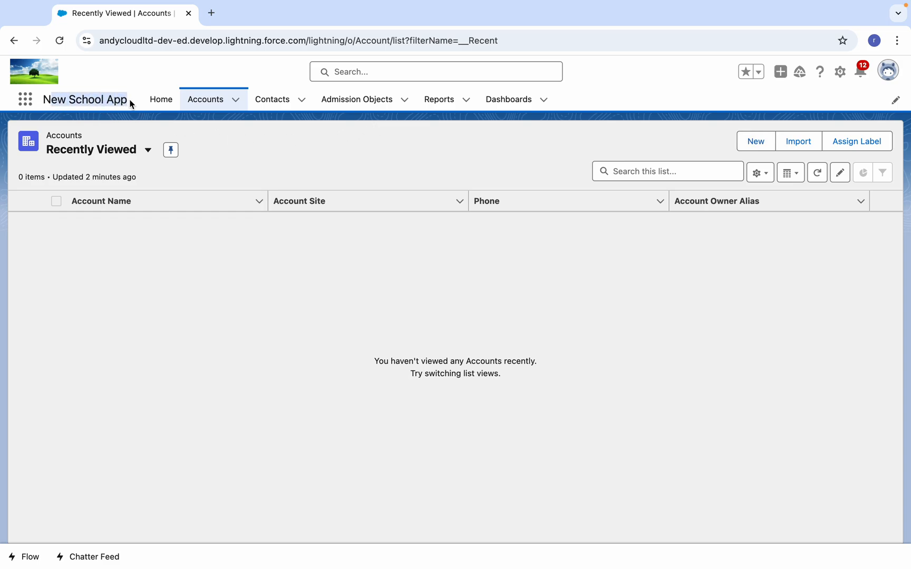
left_click(270, 162)
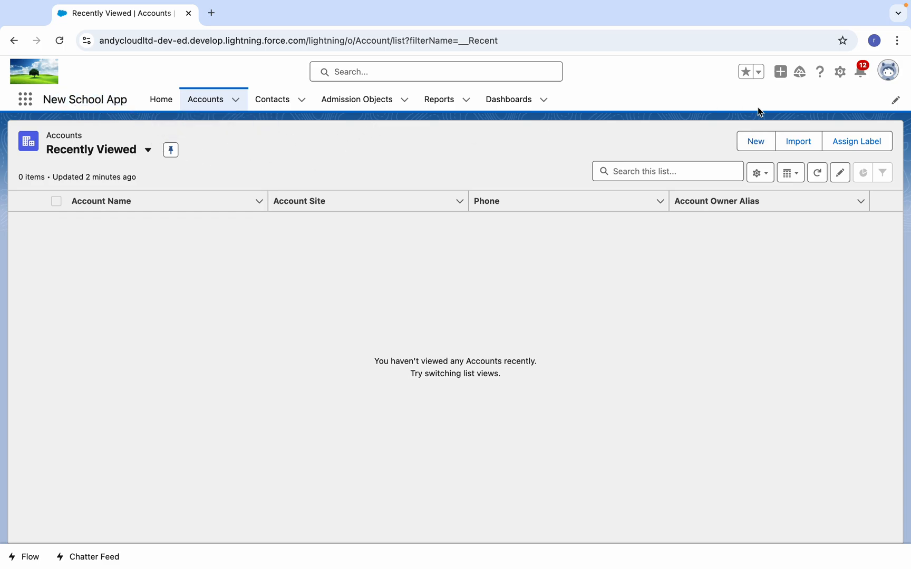
Step: Open Setup and find the Object Manager by searching for "object mana"
left_click(840, 72)
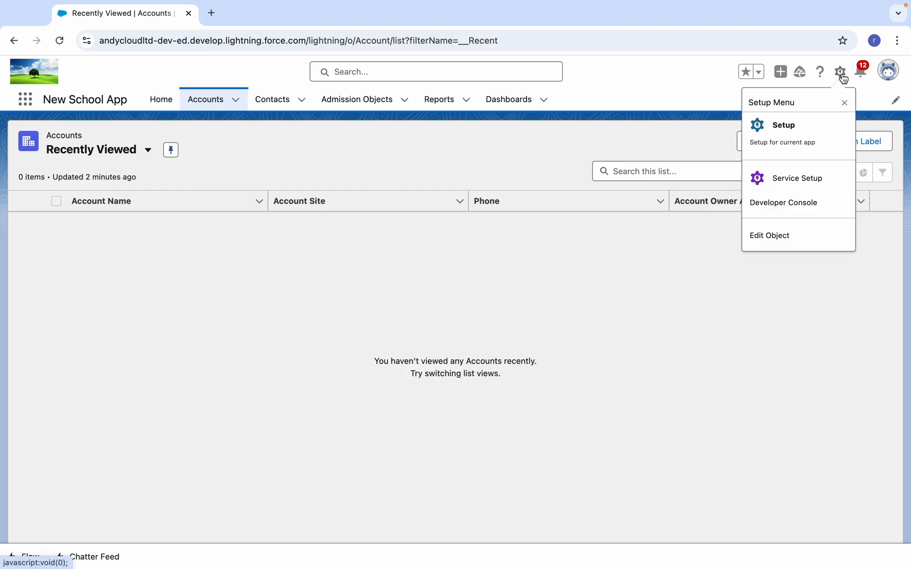
left_click(786, 131)
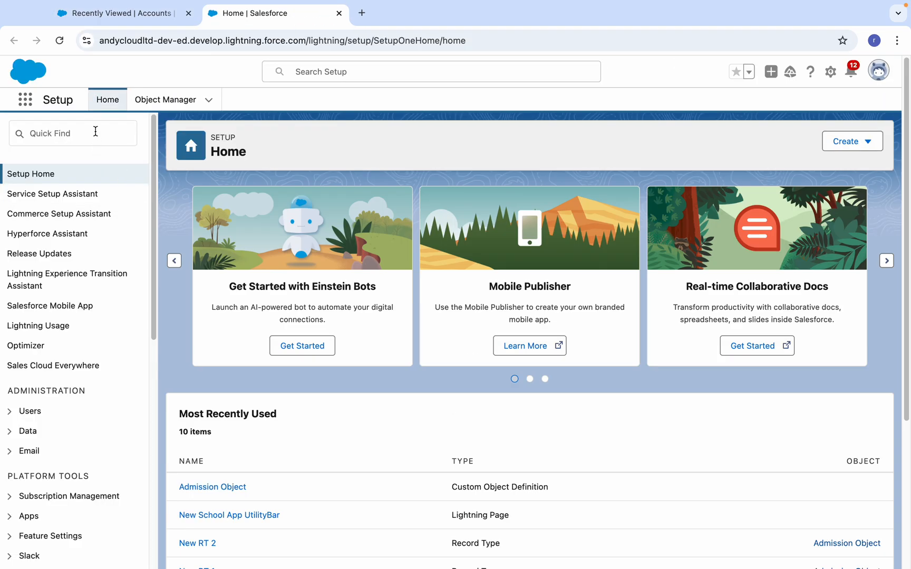
left_click(95, 132)
type("object mana")
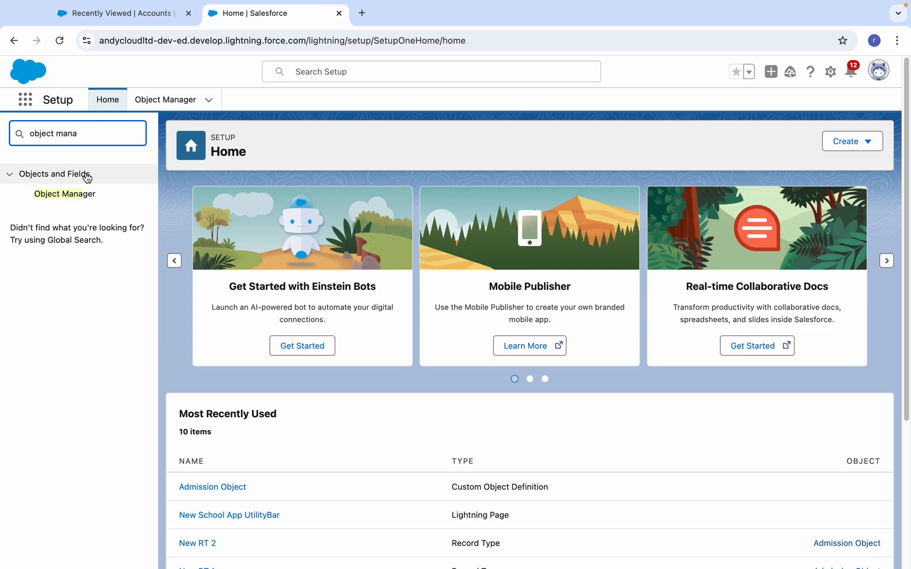
left_click(71, 194)
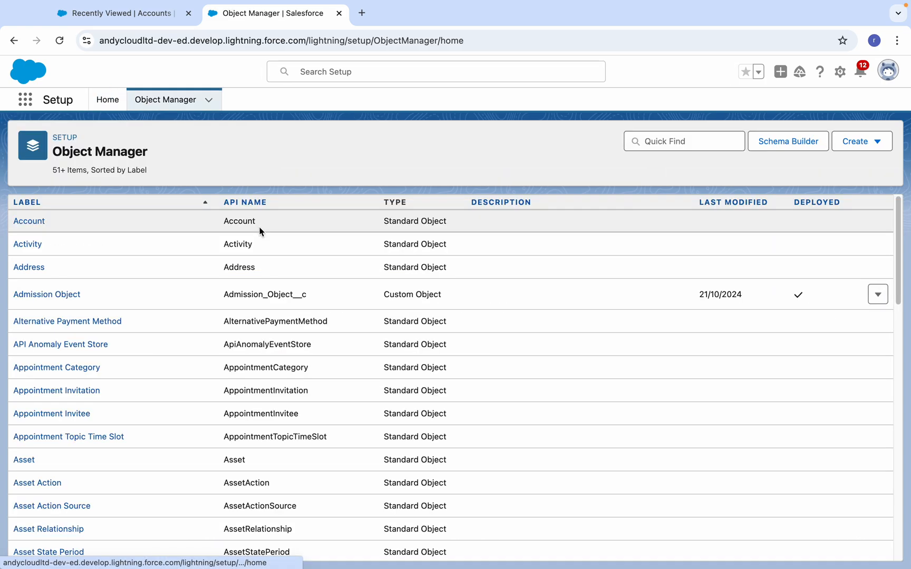
left_click(689, 143)
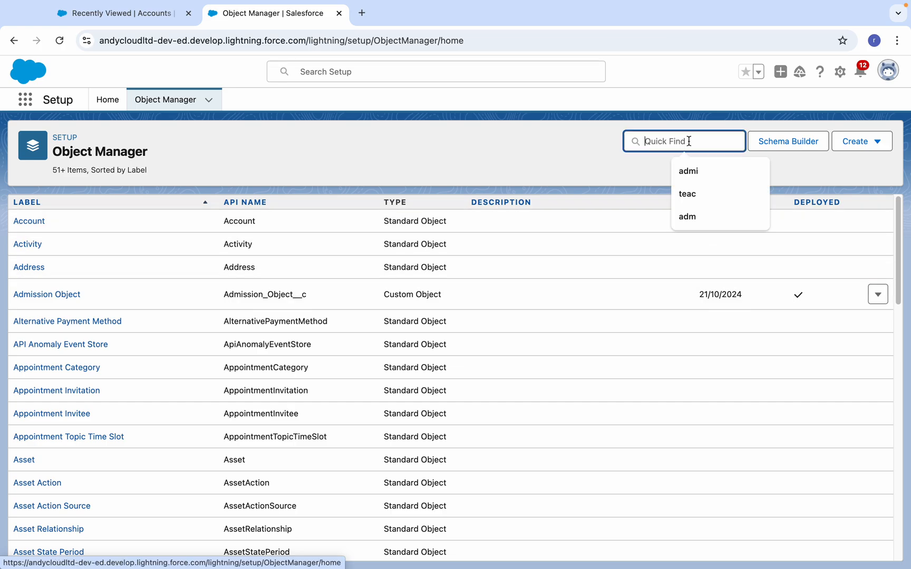
Step: Start a new custom object with the label Teacher and the plural label Teachers
left_click(865, 142)
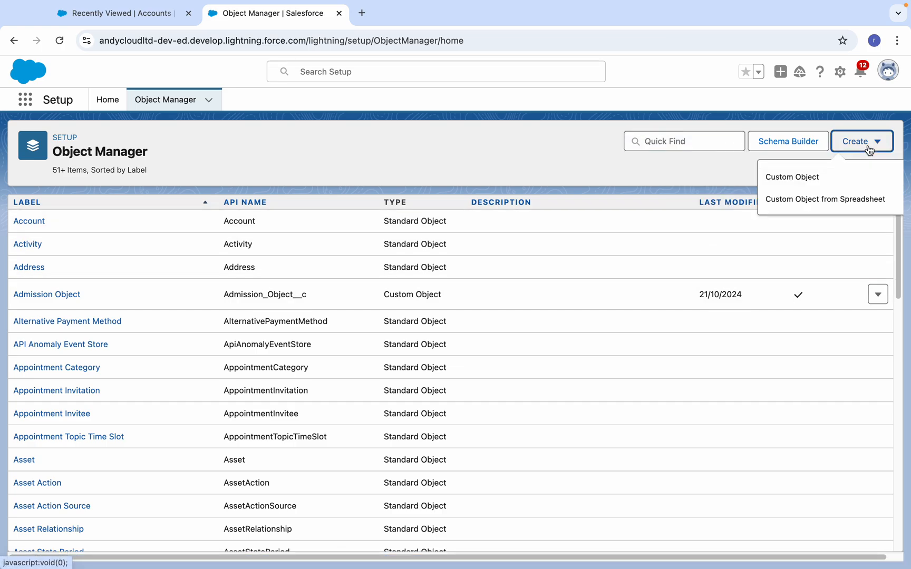
left_click(823, 178)
left_click(229, 303)
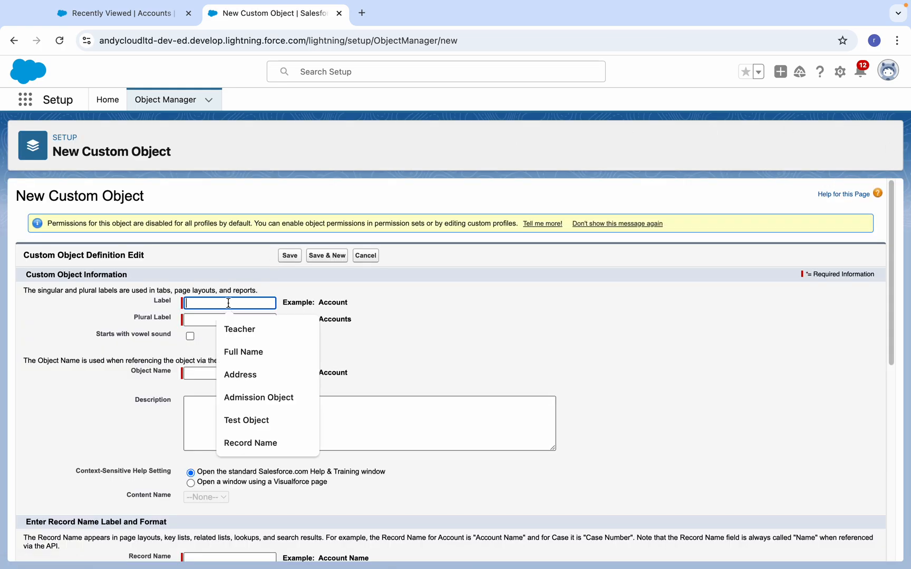
type("Teacher")
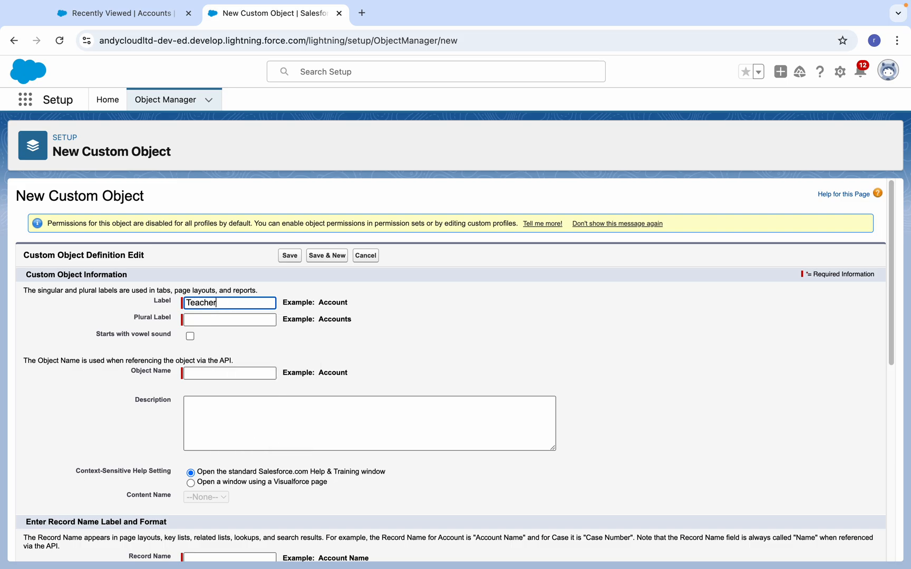
left_click(230, 320)
type("Teacher")
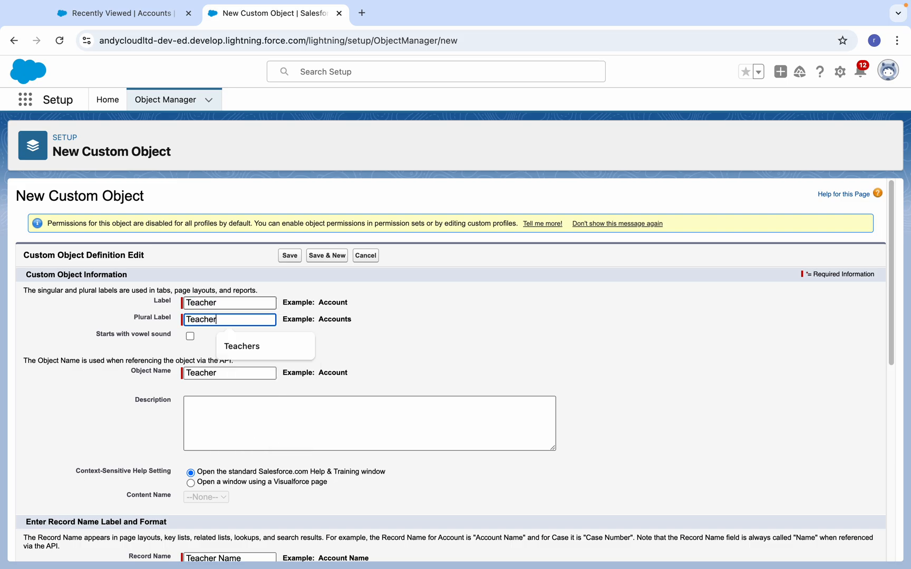
type("s")
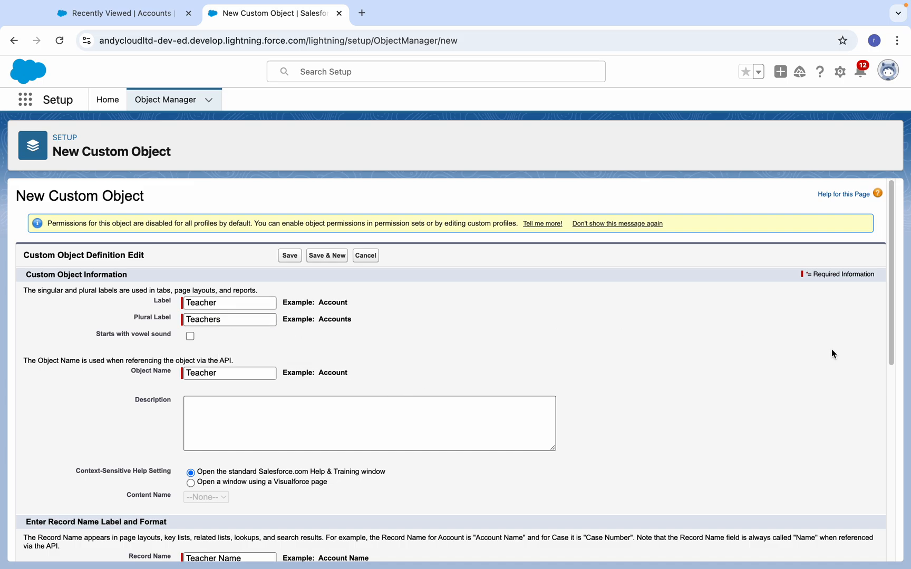
Step: Review the data type options available for the Teacher Name record name
left_click_drag(892, 305, 898, 415)
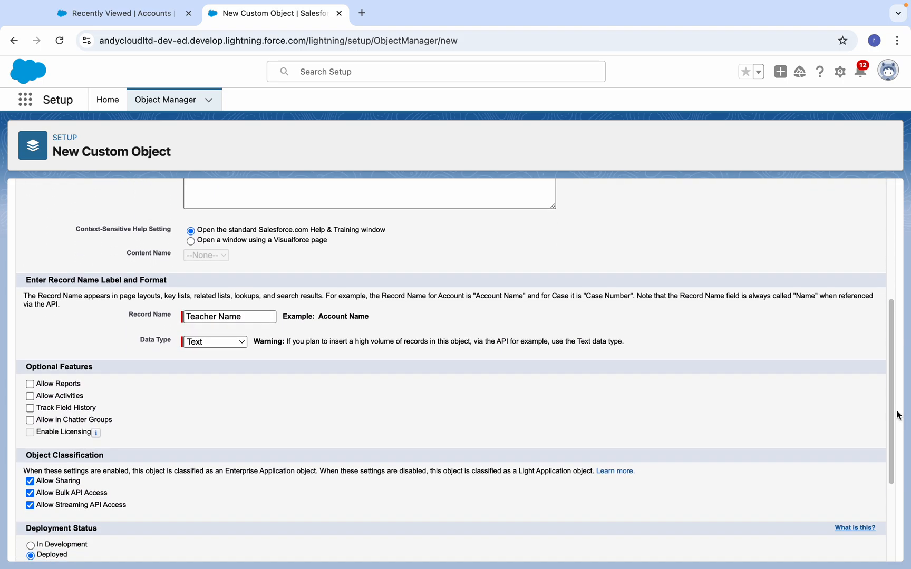
left_click(194, 341)
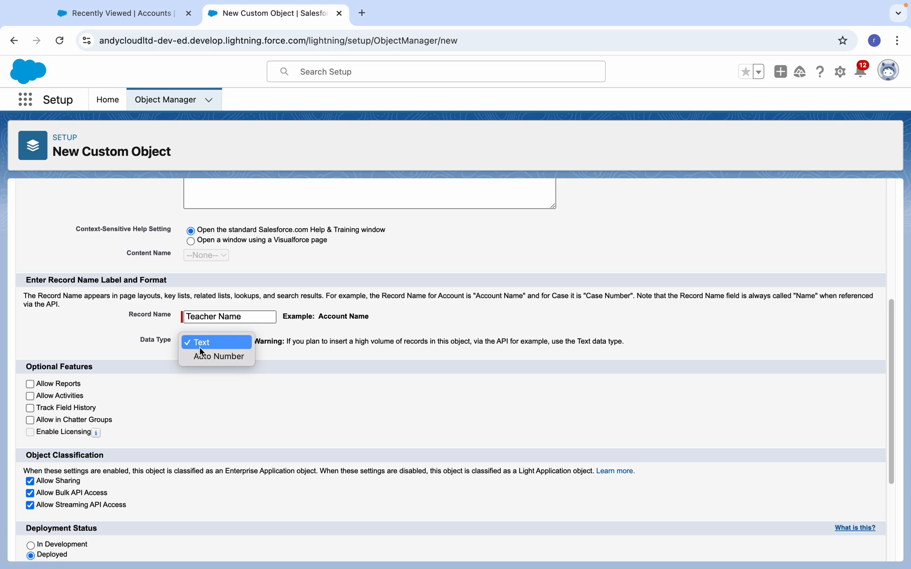
left_click(131, 337)
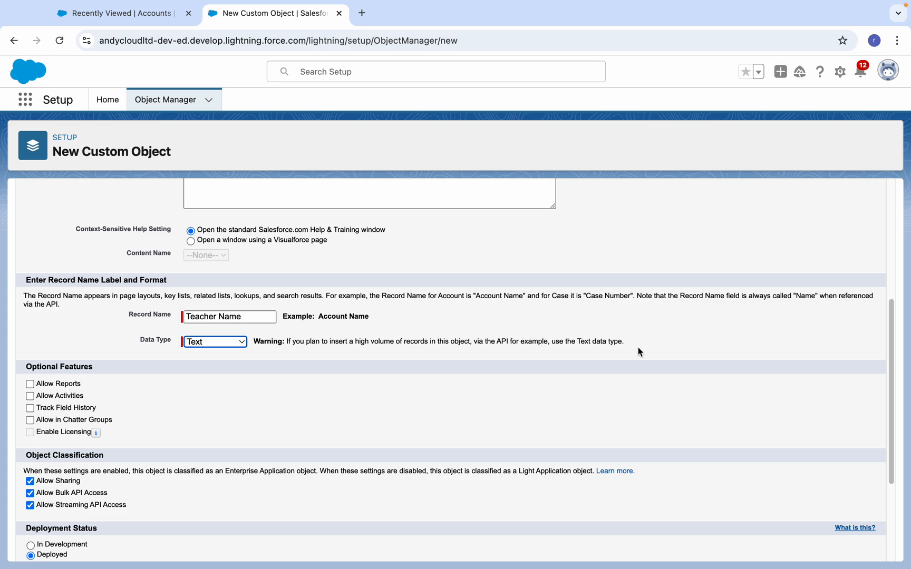
Step: Enable launching the New Custom Tab Wizard after saving, and save the Teacher custom object
left_click_drag(892, 319, 901, 397)
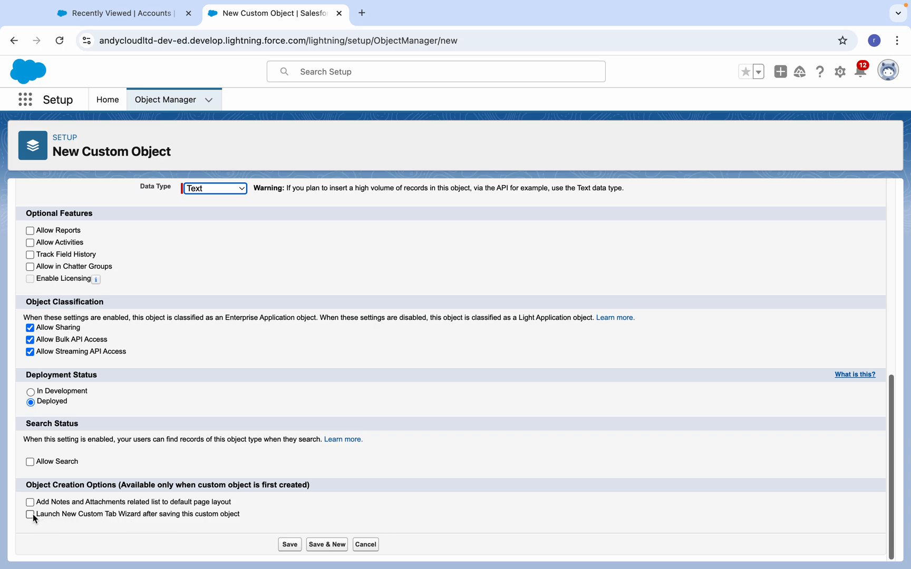
left_click_drag(92, 513, 229, 516)
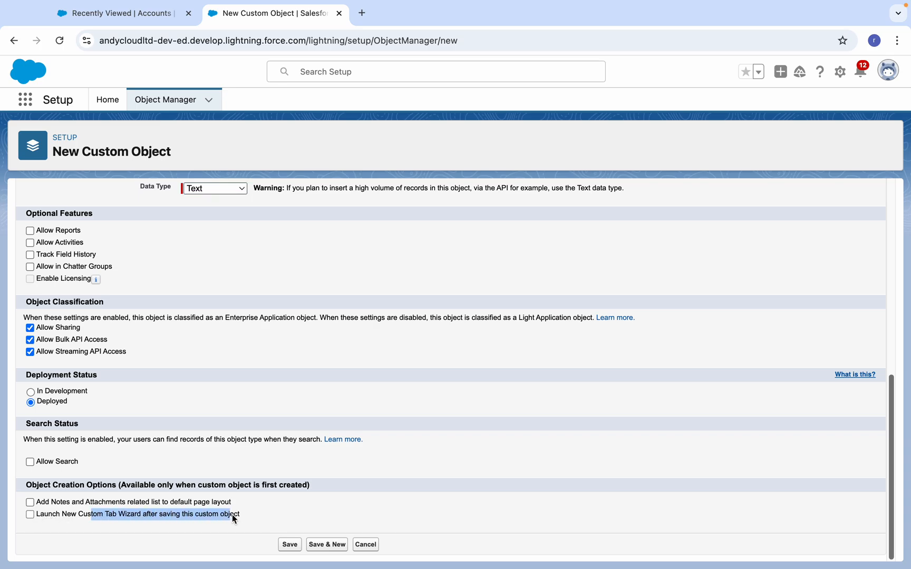
left_click(244, 519)
triple_click(243, 519)
left_click(244, 519)
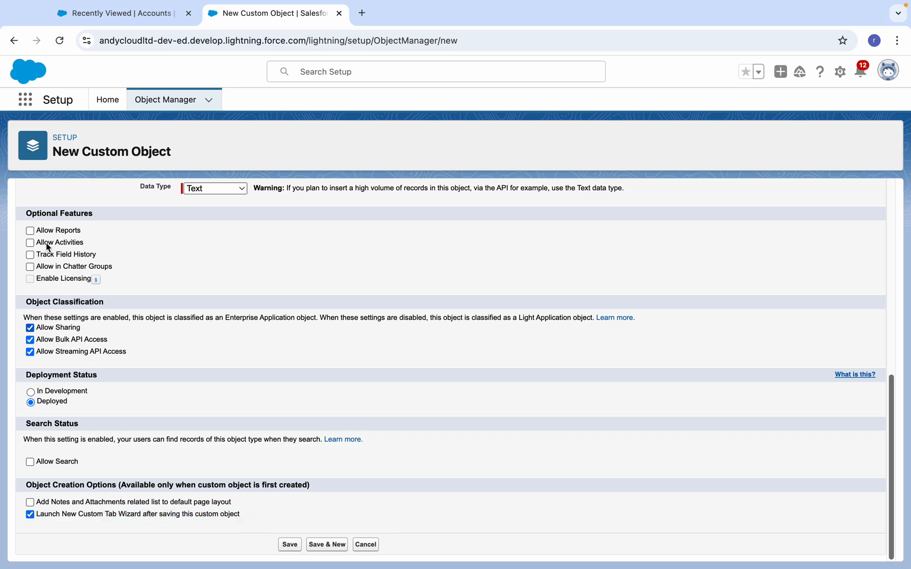
left_click(130, 17)
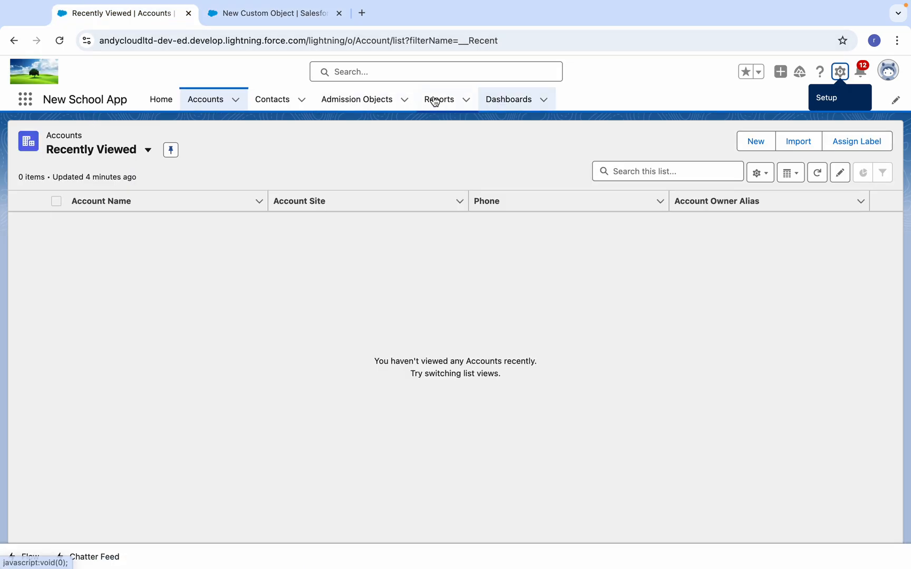
left_click(295, 15)
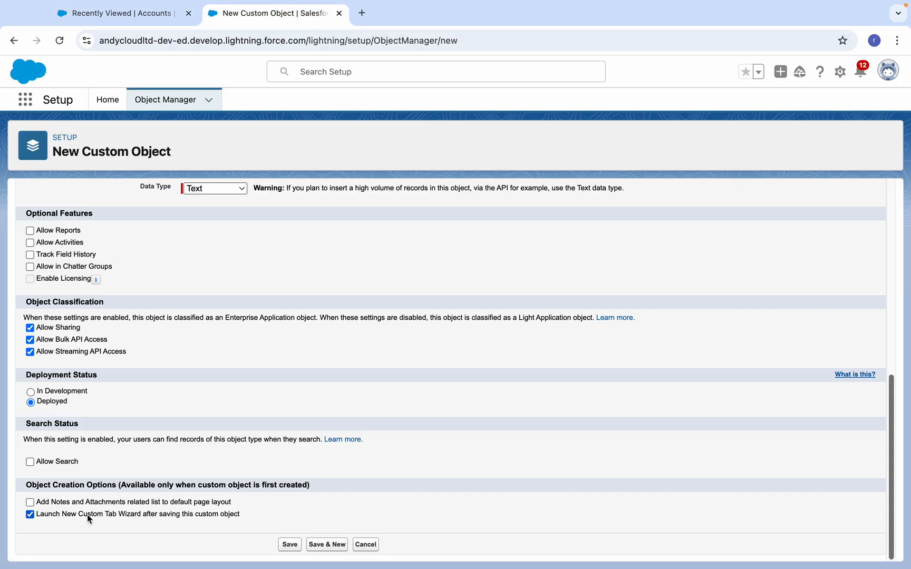
left_click(113, 516)
left_click(195, 521)
left_click(289, 545)
Step: Pick the Castle style for the Teacher tab, replace it with Phone[1] and go on to the profile settings
left_click(419, 338)
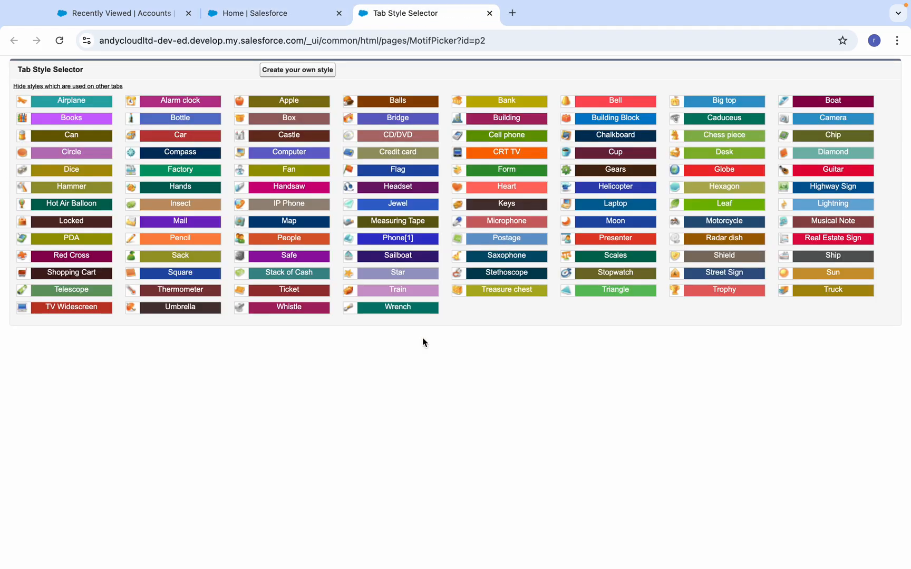
left_click(288, 135)
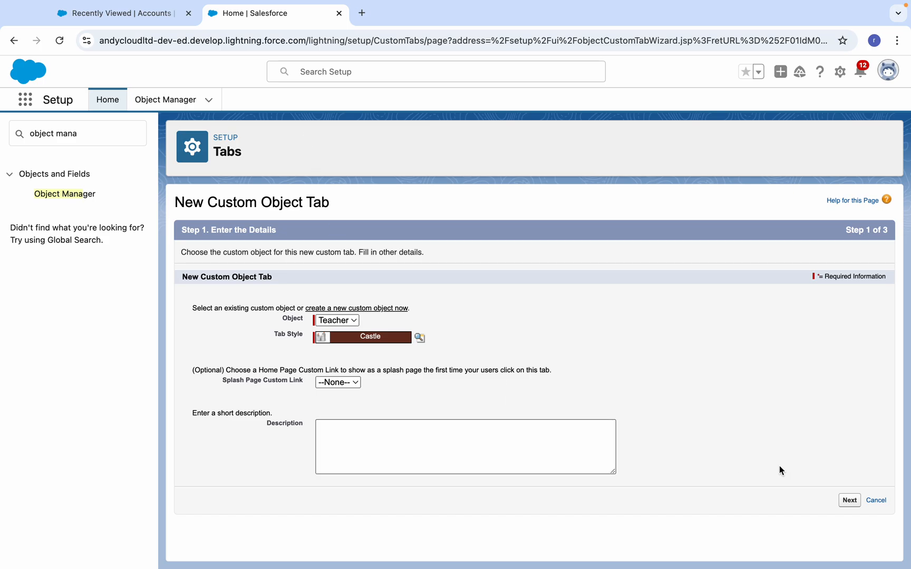
left_click(419, 338)
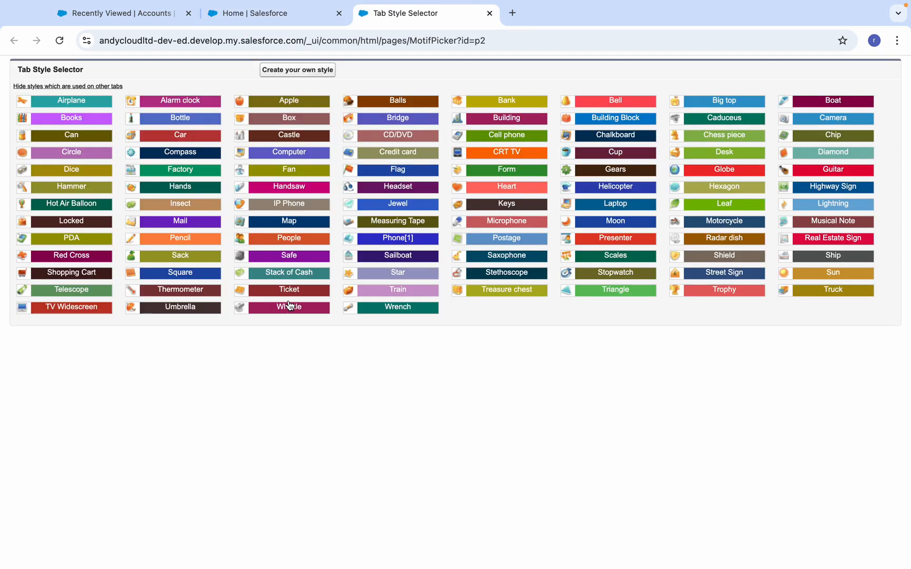
left_click(408, 244)
left_click(848, 498)
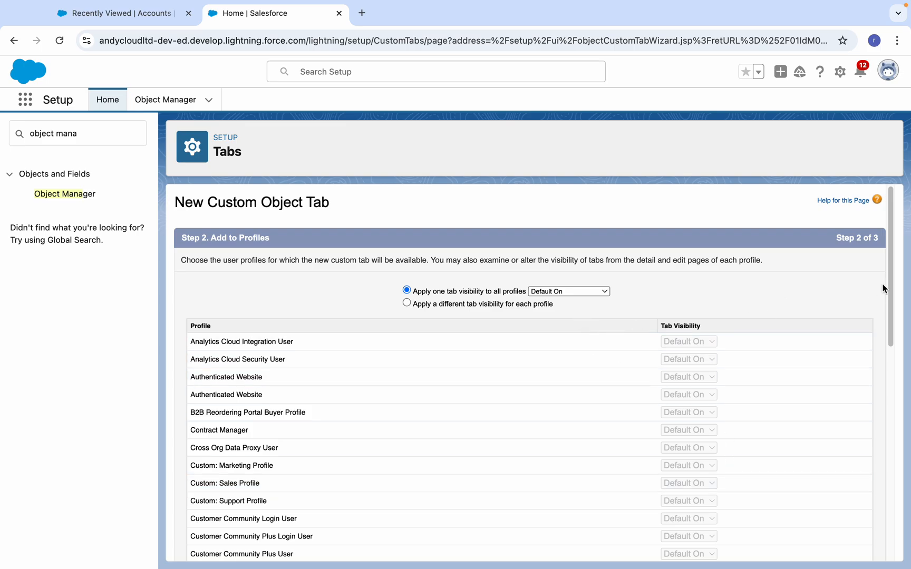
Step: Examine the tab visibility choices for individual profiles, and return to applying one visibility to all profiles
mouse_move(888, 269)
left_mouse_down()
mouse_move(899, 453)
mouse_move(890, 260)
left_mouse_up()
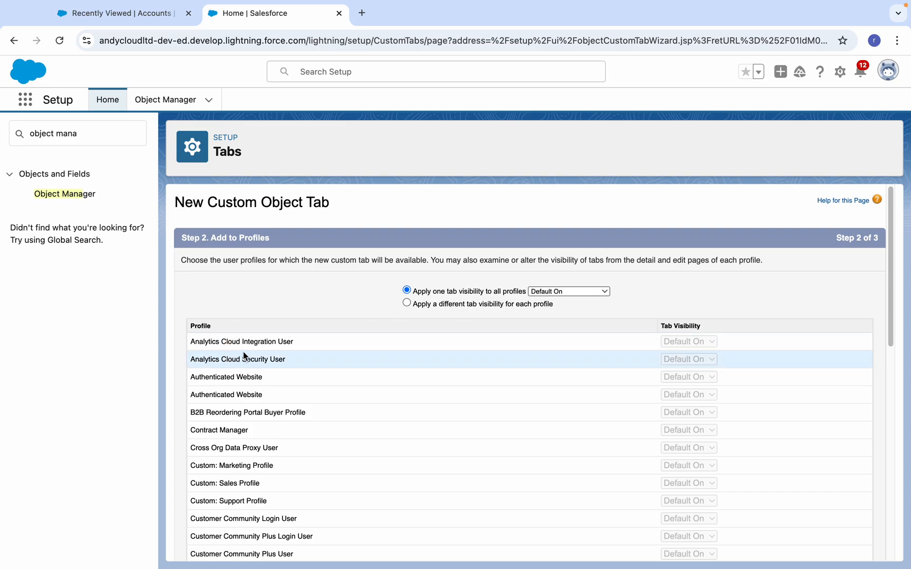
left_click(406, 304)
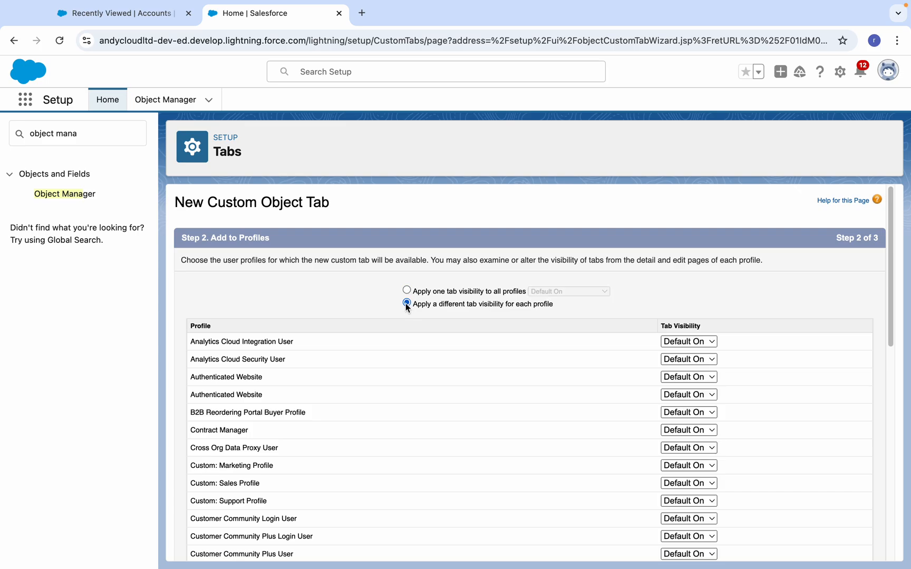
left_click(691, 343)
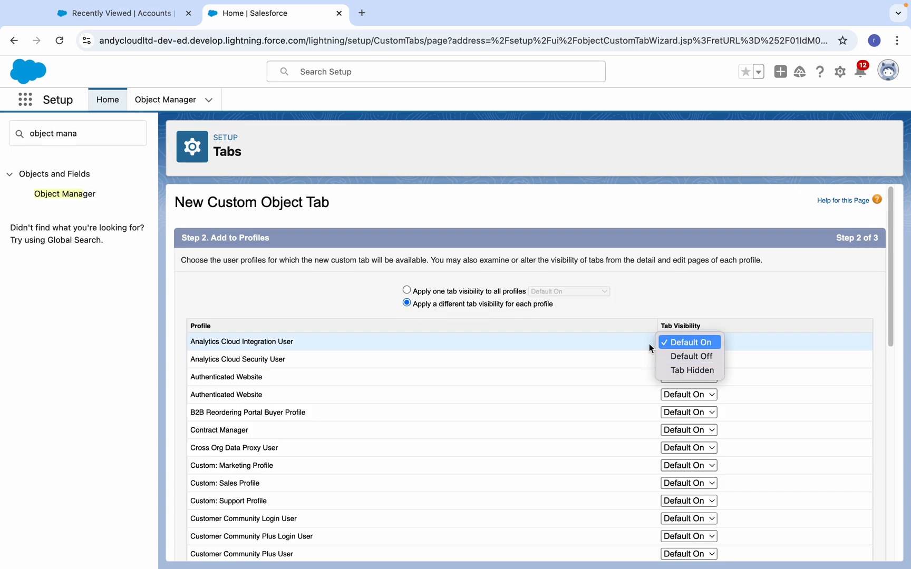
left_click(407, 293)
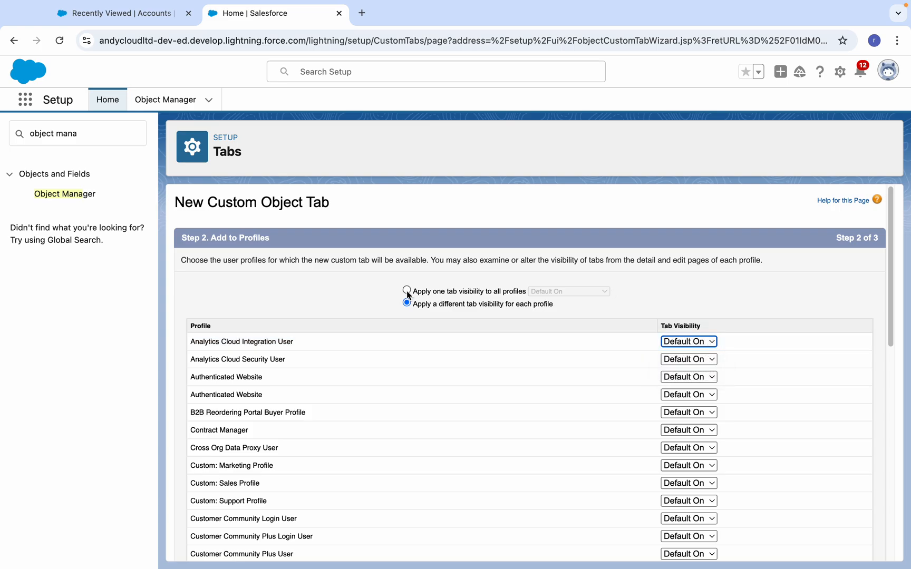
left_click(406, 290)
Step: Continue to the custom app settings, include the Teacher tab only in New School App, and save the tab
left_click_drag(894, 206, 904, 471)
left_click(840, 547)
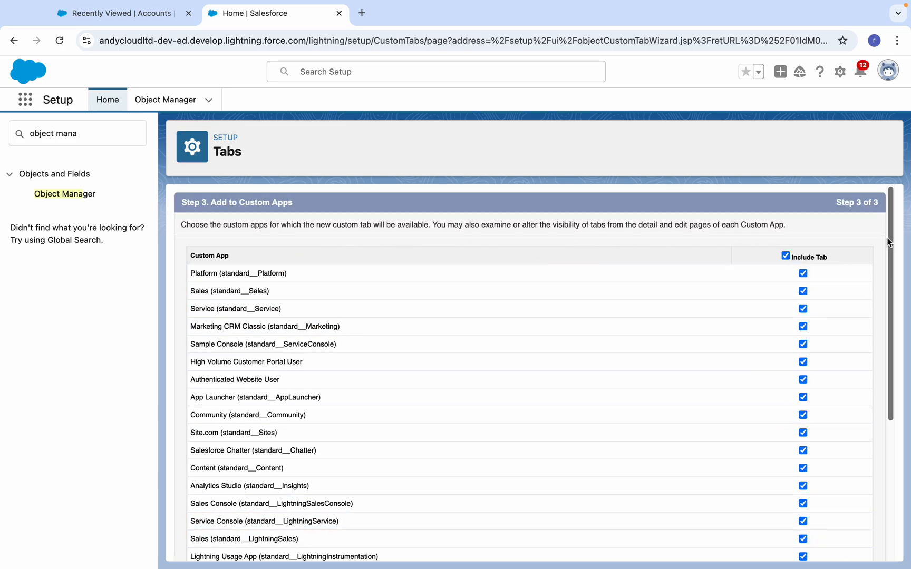
mouse_move(894, 239)
left_mouse_down()
mouse_move(893, 354)
mouse_move(880, 237)
left_mouse_up()
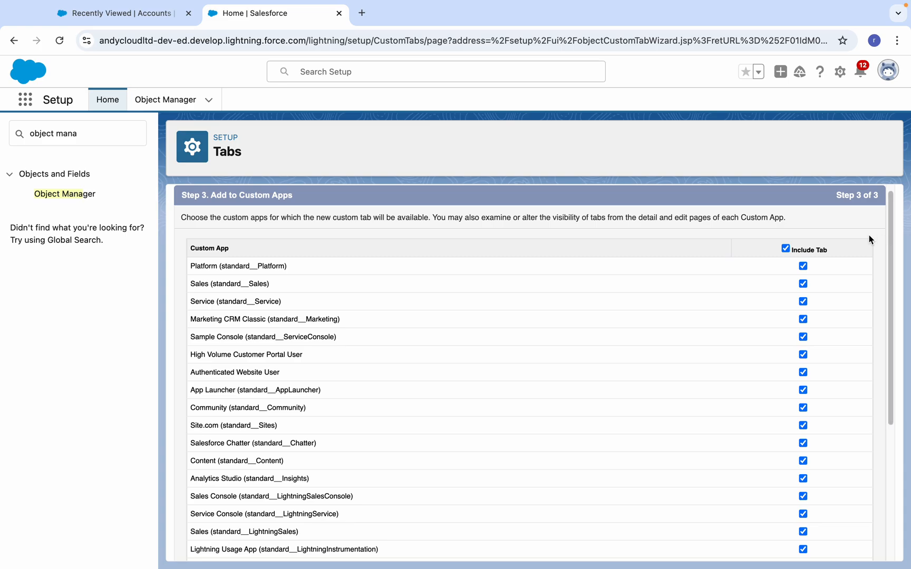
left_click(785, 248)
scroll(892, 244, "down", 8)
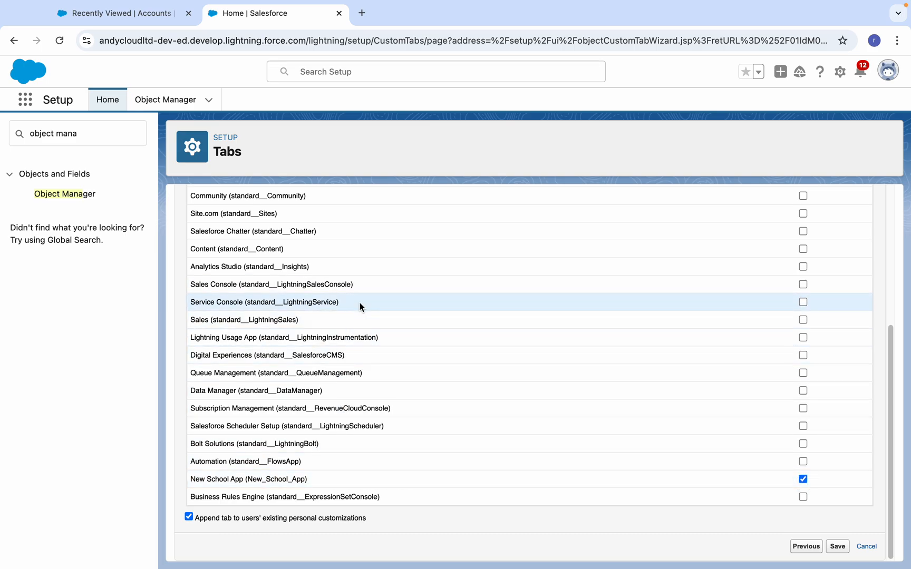
left_click(833, 546)
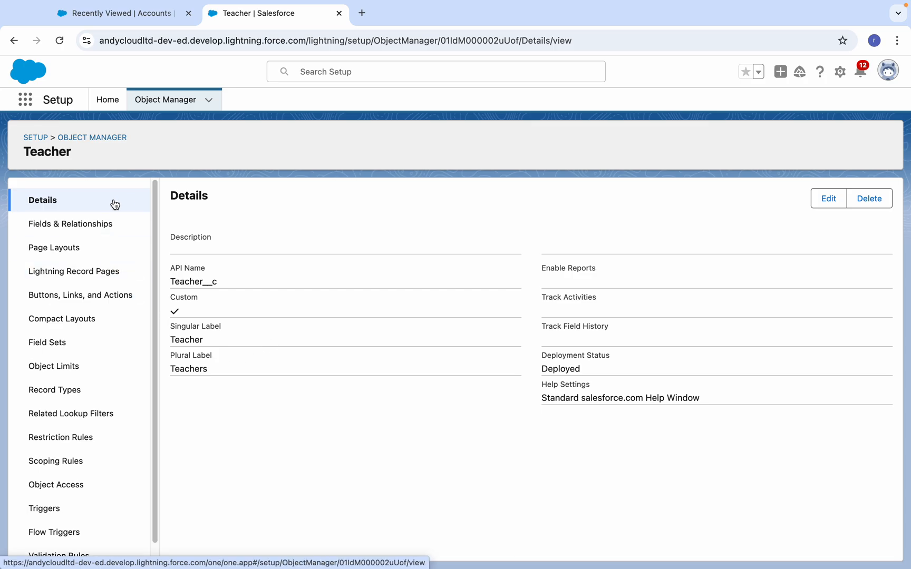
Step: Reload New School App in the other browser tab and create a Teacher record named TTT, continuing with another new record
left_click(132, 17)
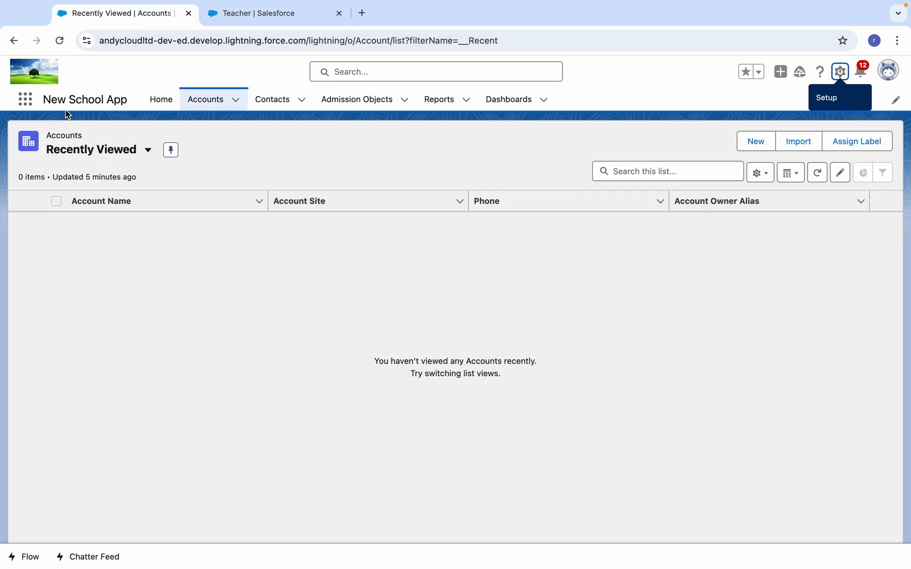
left_click(58, 40)
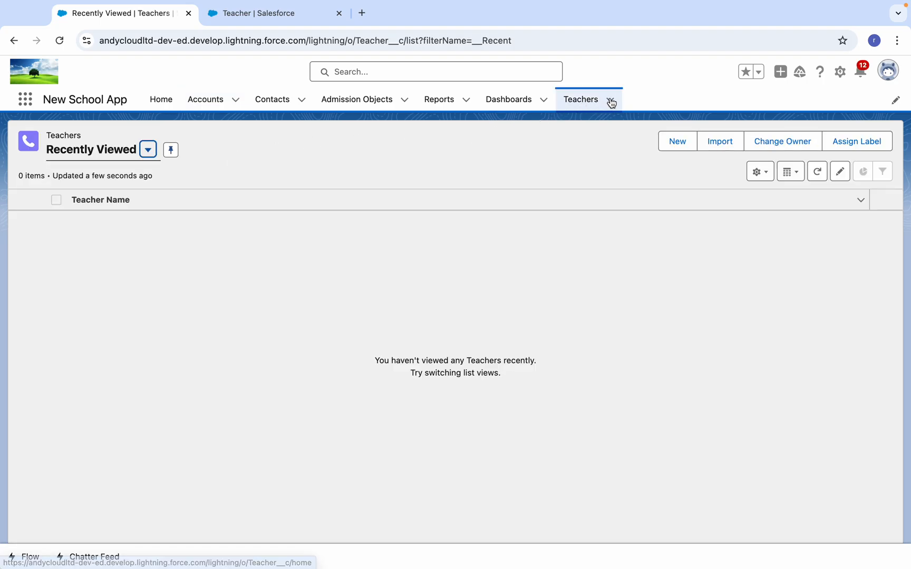
left_click(609, 100)
left_click(582, 127)
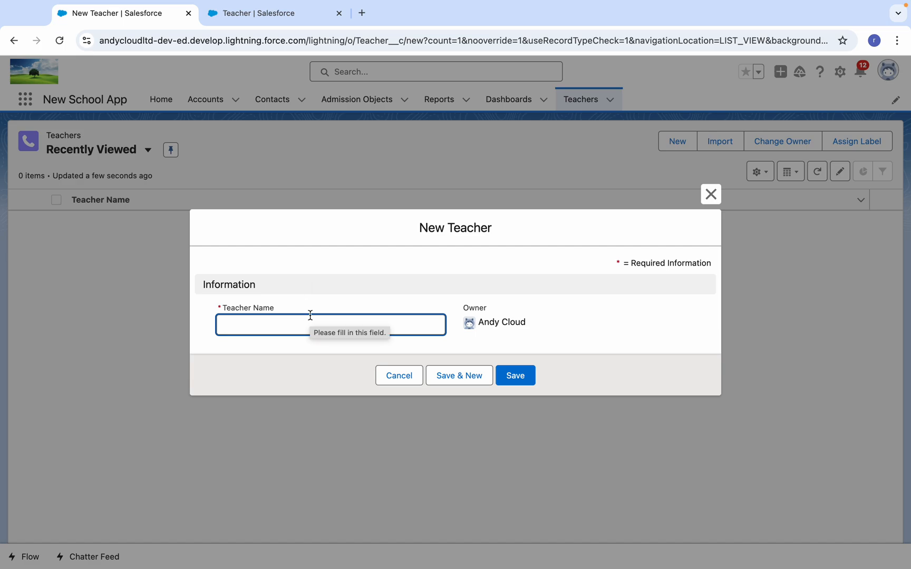
type("TTT")
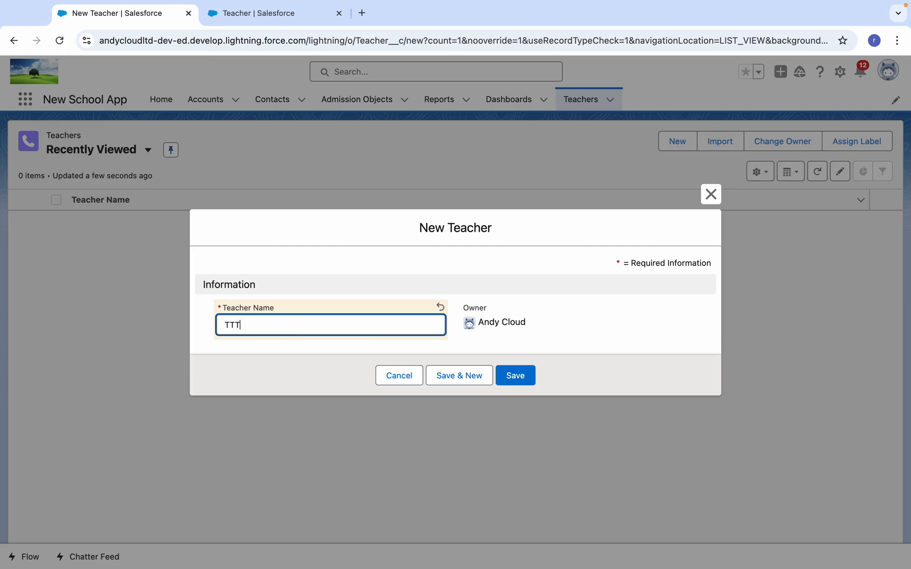
left_click(475, 376)
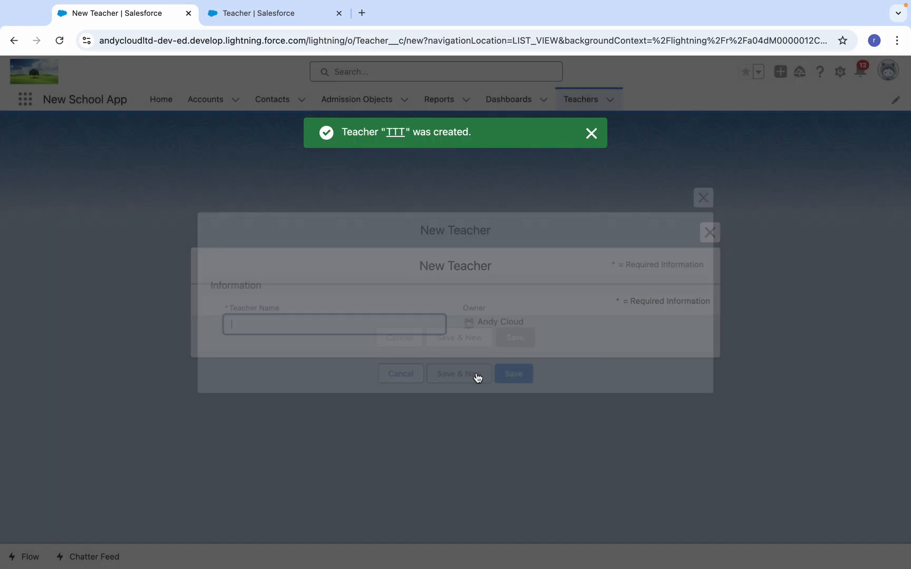
Step: Save a second Teacher record named RRR and return to the Teachers list
type("RRR")
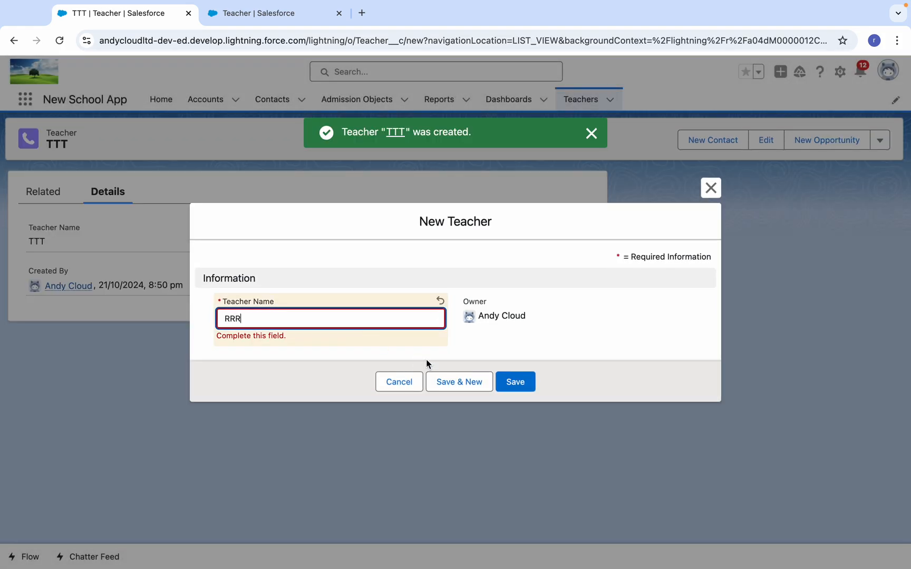
left_click(521, 382)
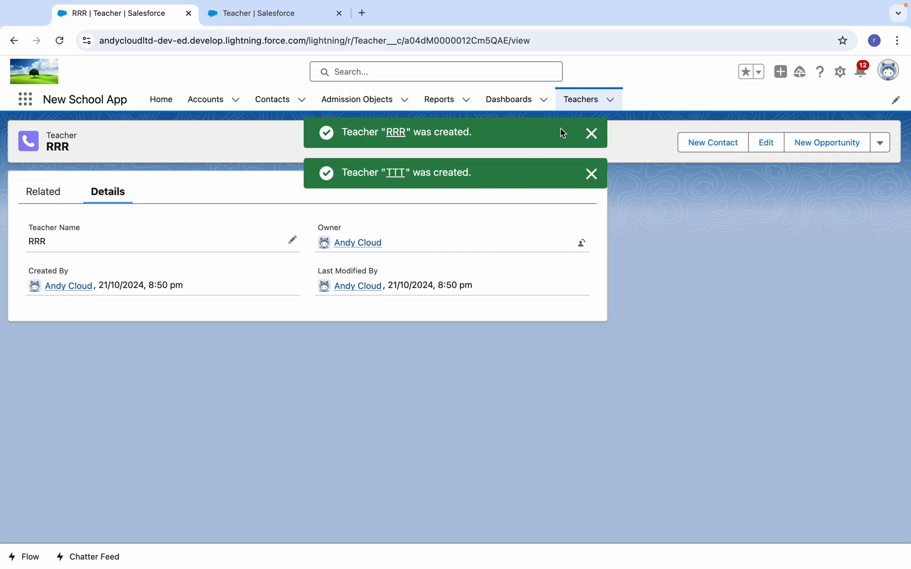
left_click(579, 104)
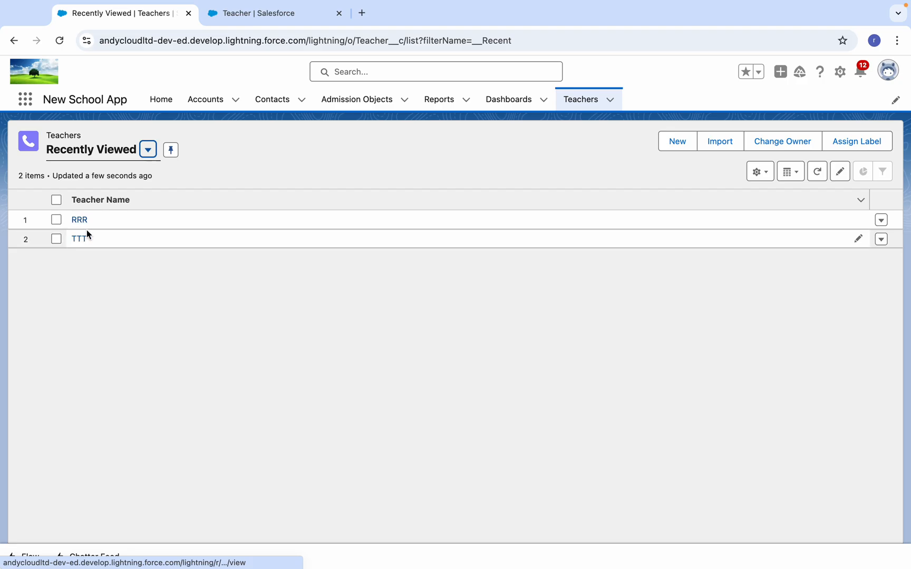
Step: Examine the Teacher object's record name and data type settings, and compare them with the names in the Teachers list
left_click(241, 13)
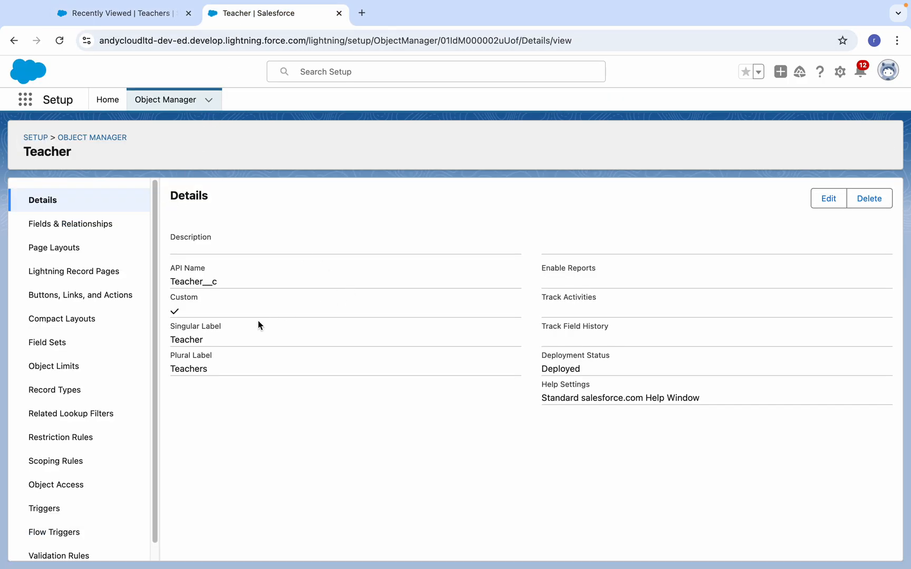
left_click(819, 204)
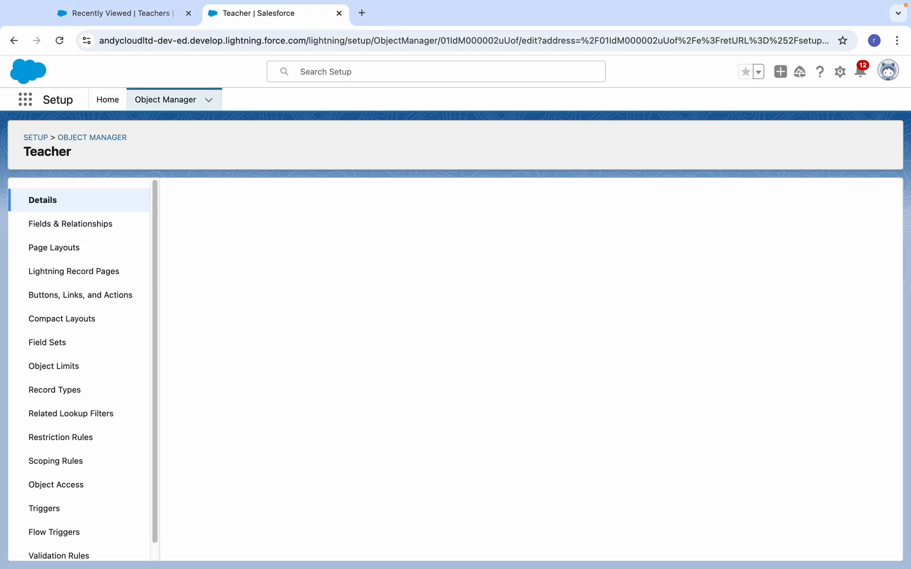
left_click_drag(894, 243, 887, 379)
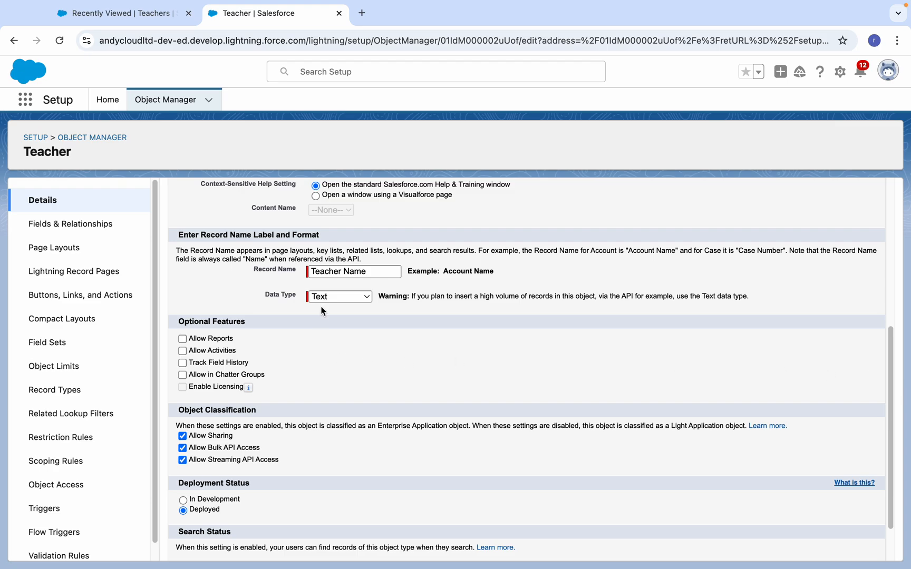
left_click(150, 20)
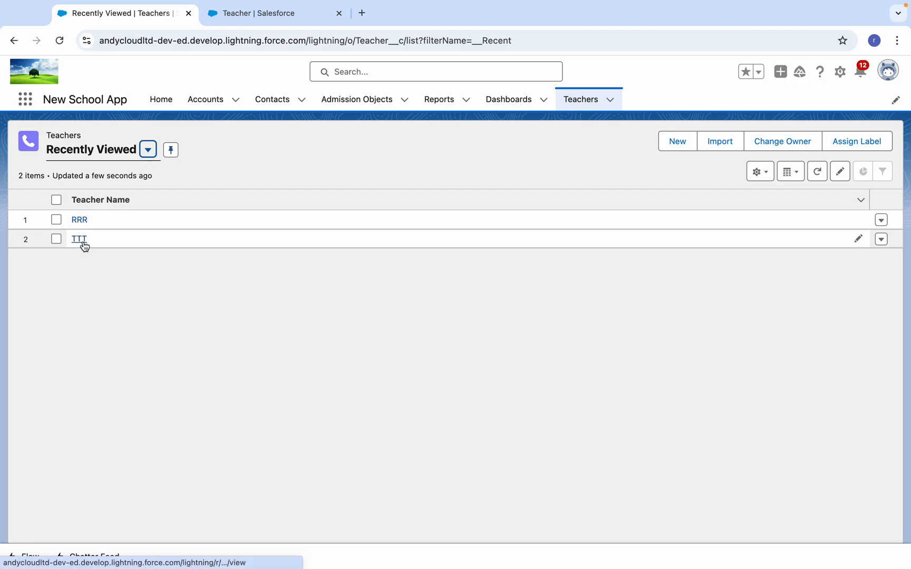
left_click(262, 19)
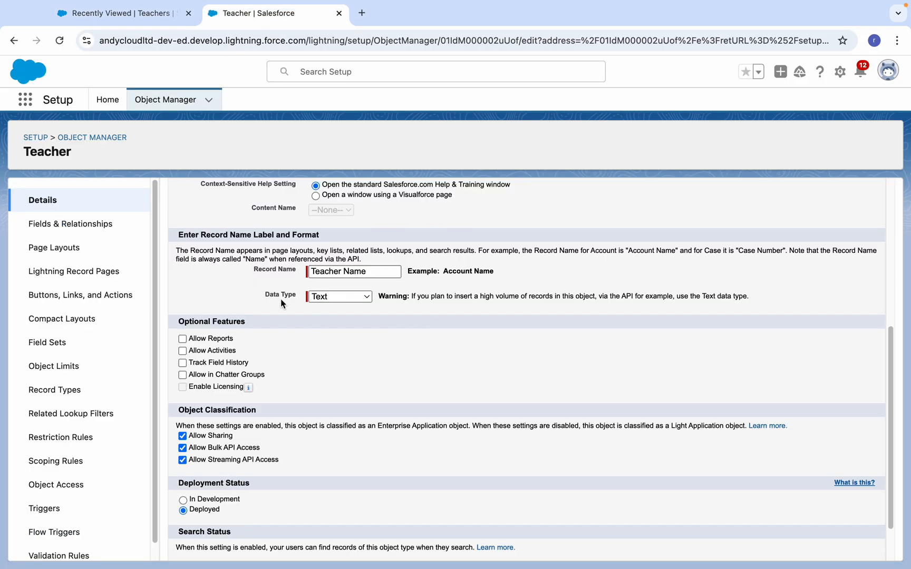
Step: Start a new custom object from the Object Manager and label it Student
left_click(82, 138)
left_click(860, 150)
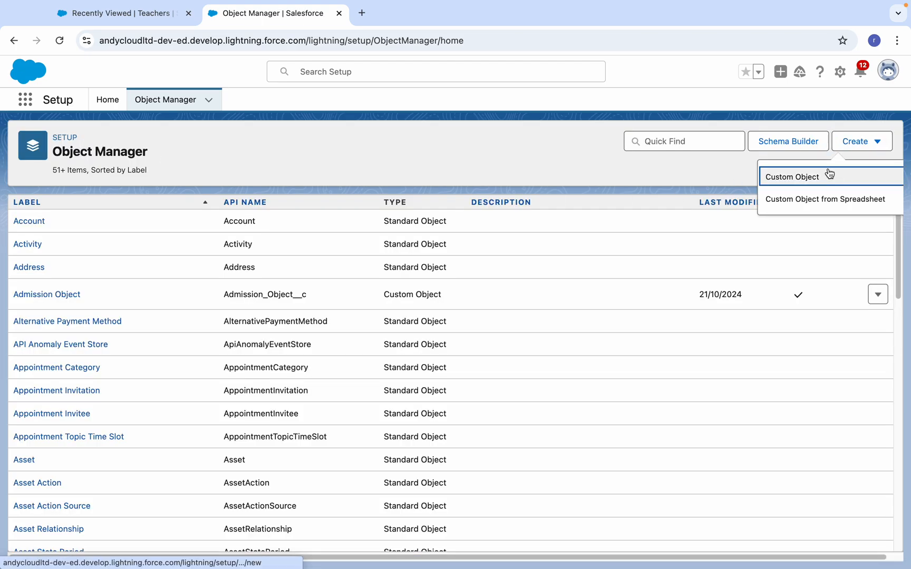
left_click(774, 176)
type("Student")
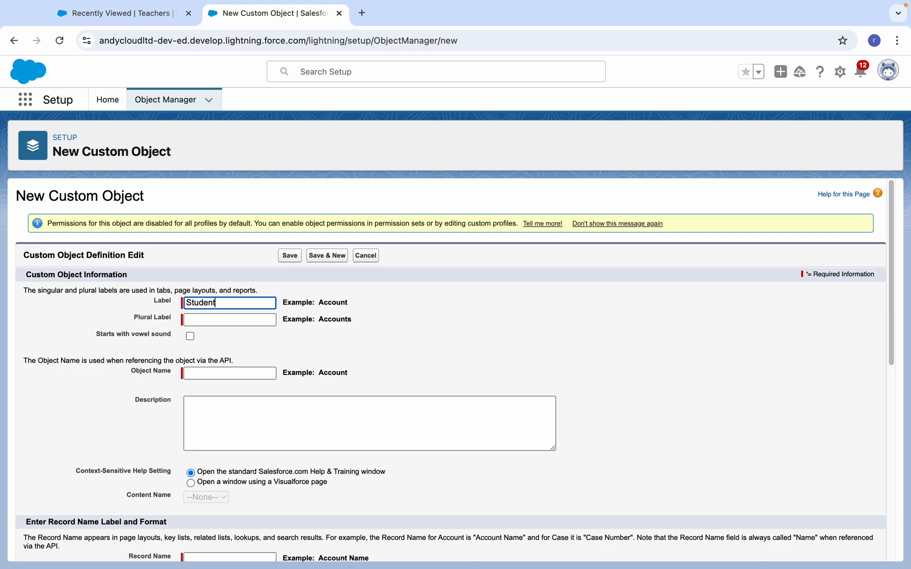
key("super+s")
type("`")
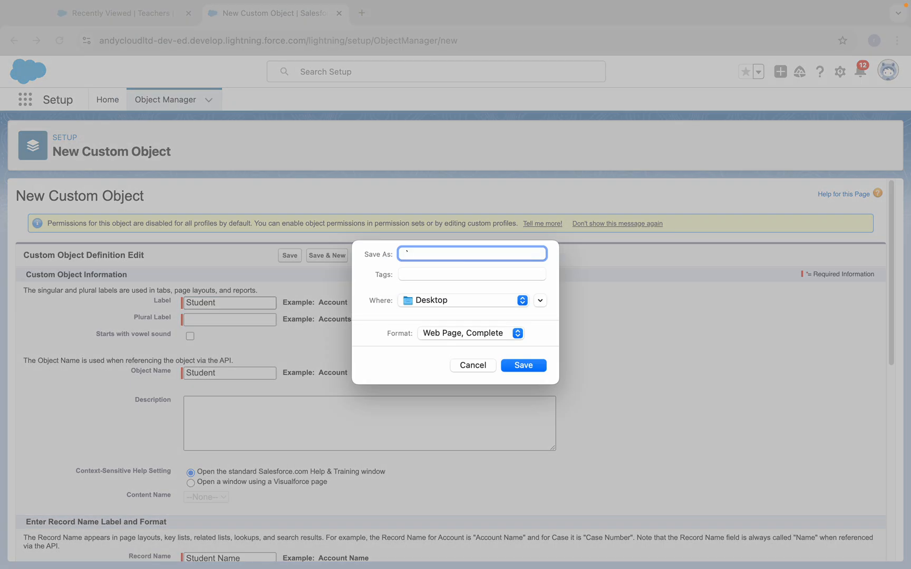
key("Escape")
Step: Set the new object's plural label to Students
key("super+a")
key("super+c")
key("Tab")
key("super+v")
Step: Change the record name's data type to Auto Number with the display format Number-{0000}
left_click_drag(891, 324, 895, 444)
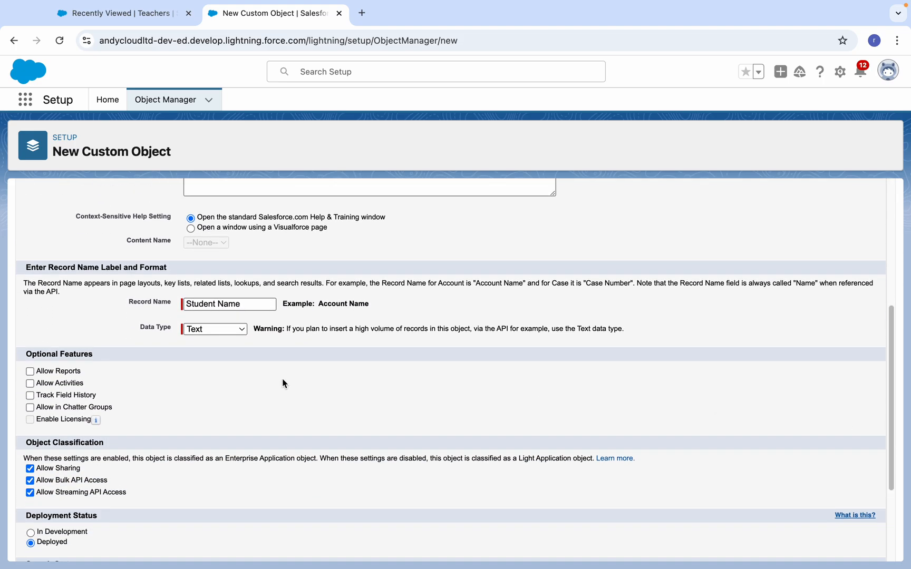
left_click(214, 328)
left_click(213, 340)
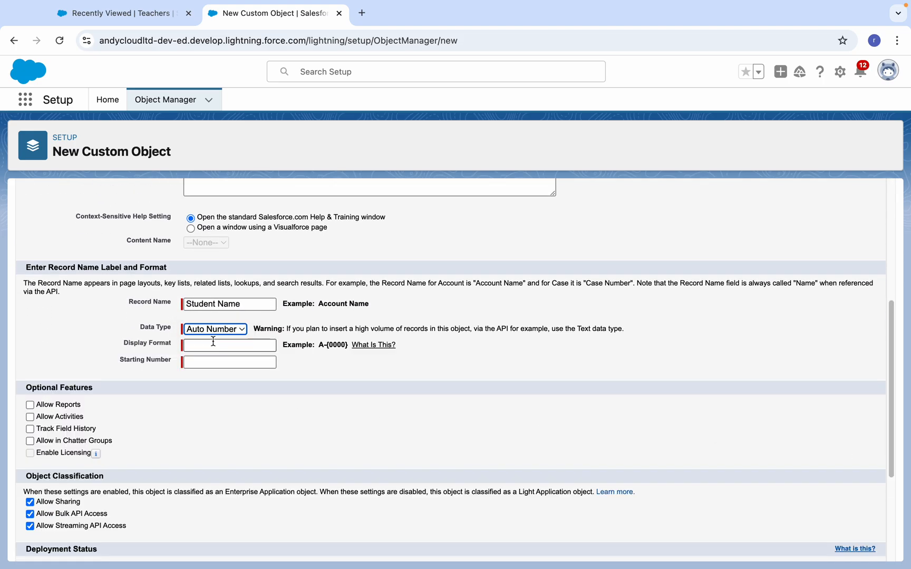
left_click_drag(321, 342, 348, 346)
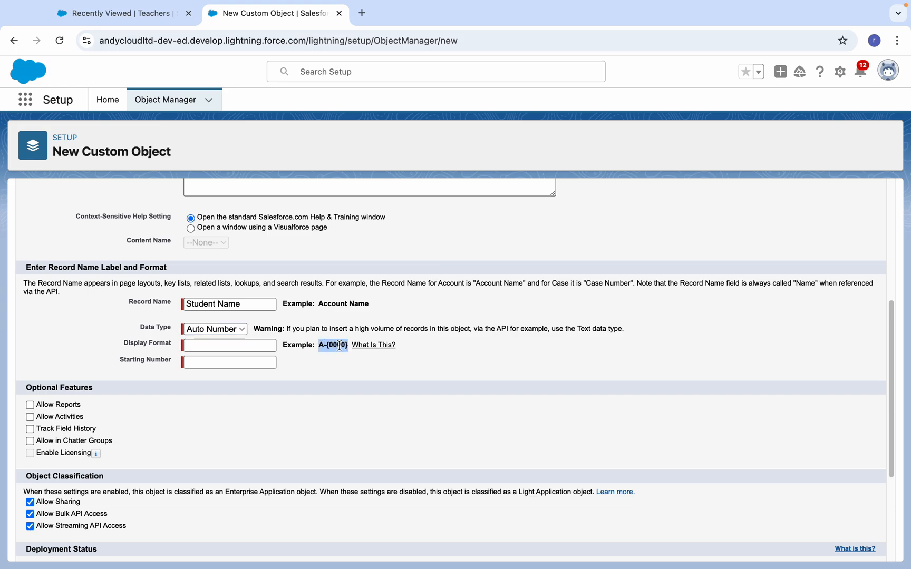
key("ctrl+c")
left_click(188, 347)
key("ctrl+v")
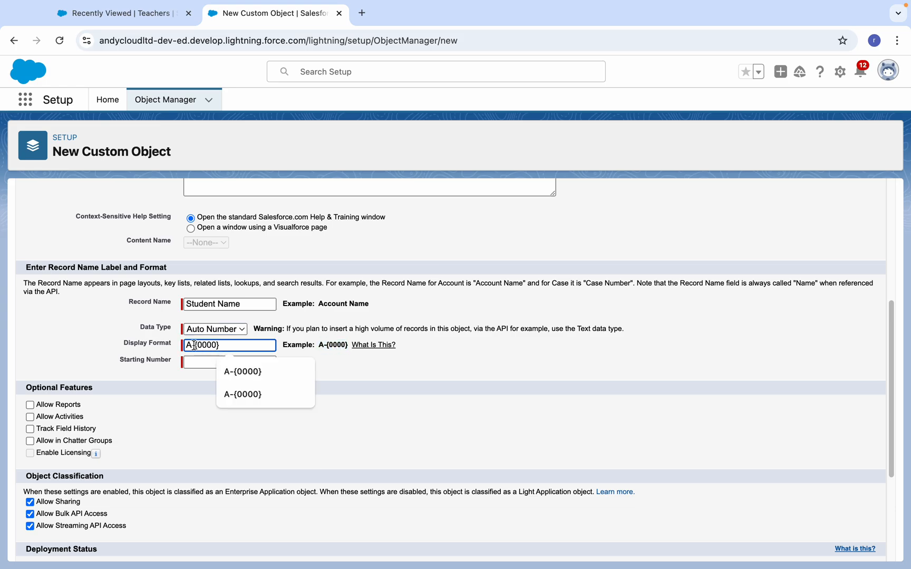
left_click_drag(193, 347, 185, 347)
type("Number")
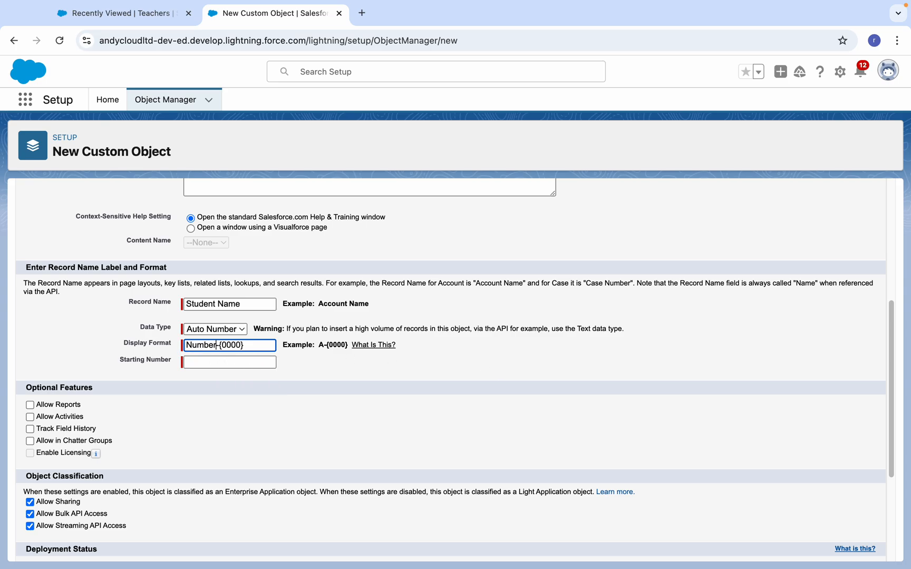
Step: Set the starting number to 1 and save the Student custom object without launching the tab wizard
left_click(202, 363)
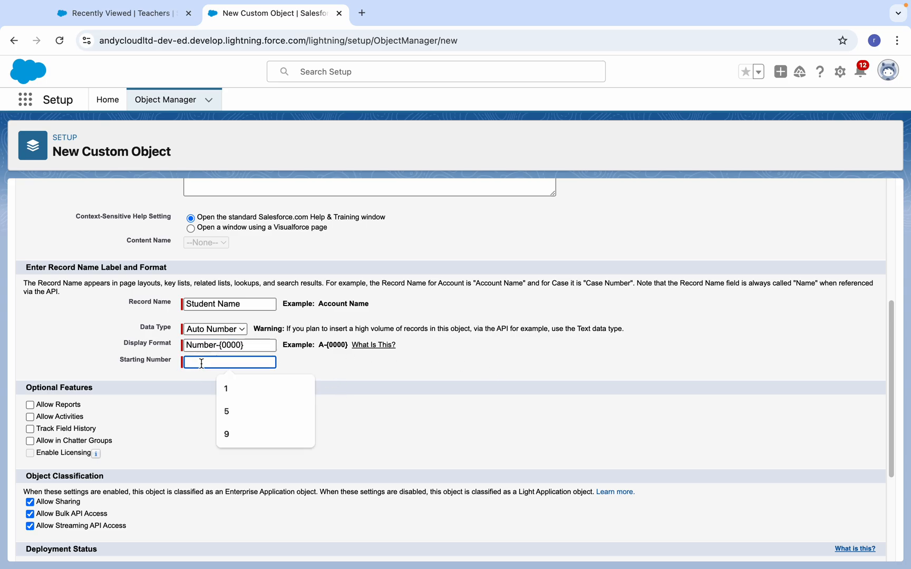
type("1")
left_click(464, 373)
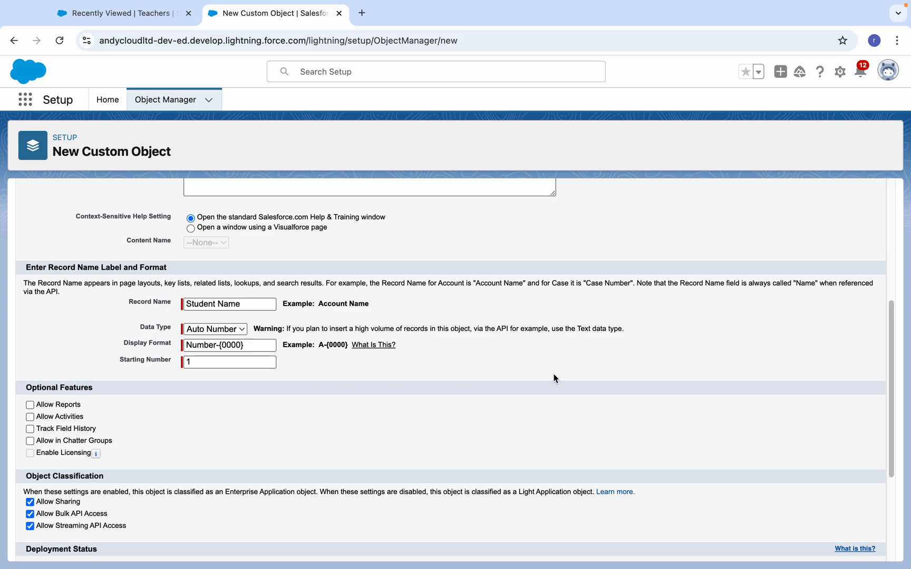
scroll(891, 369, "down", 5)
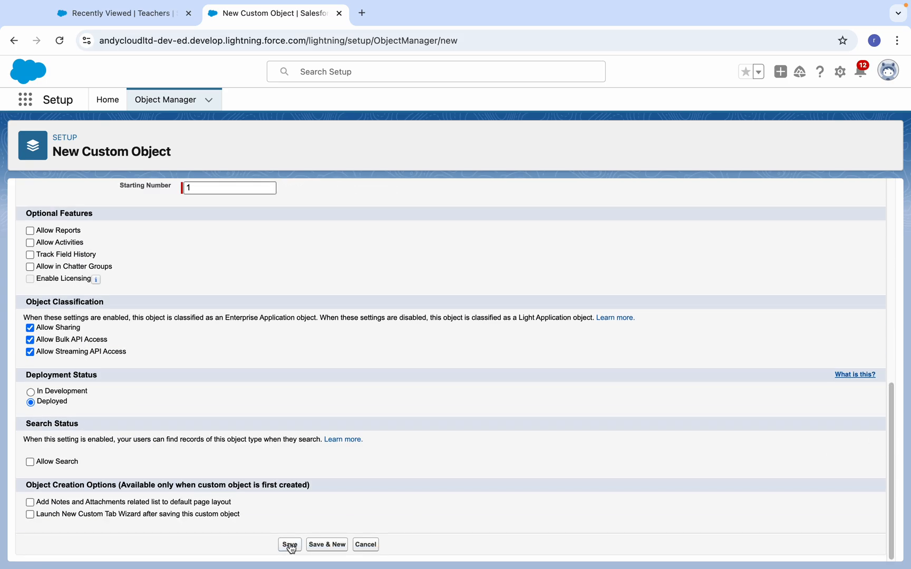
left_click(290, 545)
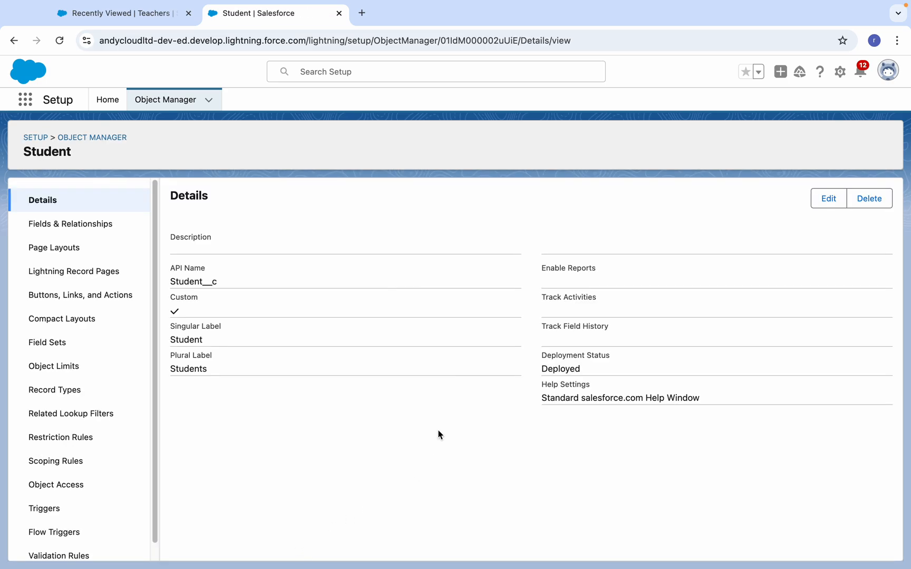
Step: Reload New School App to check its navigation for a Students tab, and return to the Student object's setup
left_click(122, 13)
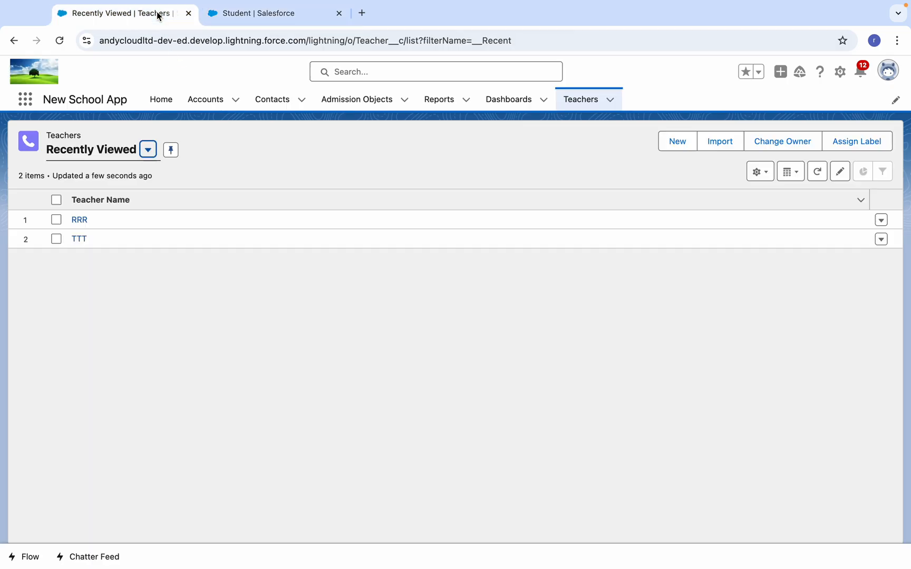
left_click(58, 42)
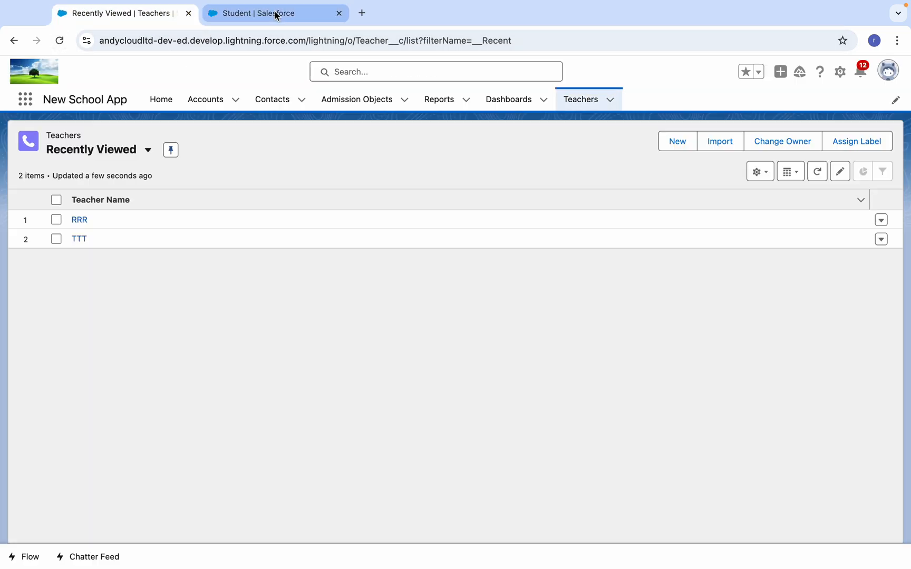
left_click(276, 15)
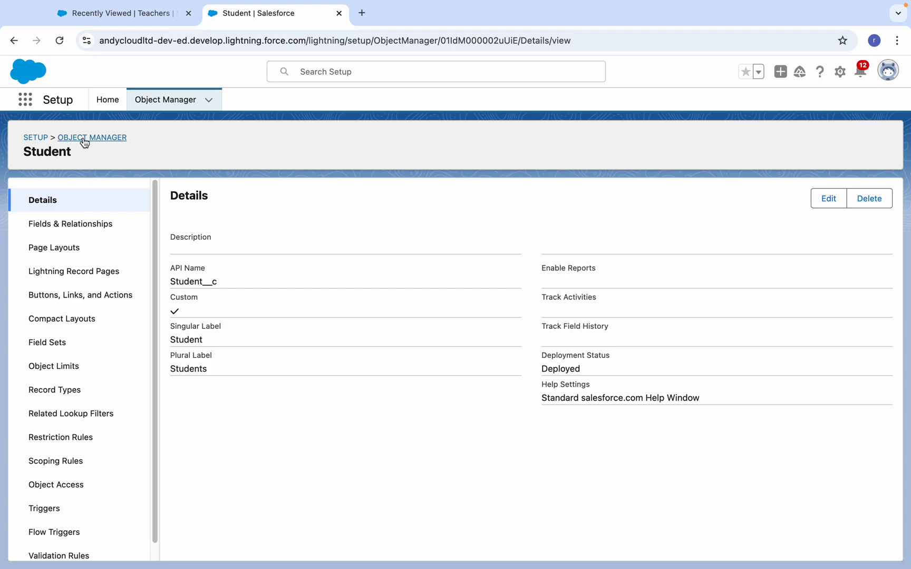
Step: Find the Tabs settings by searching Setup for "tab", and start a new custom object tab
left_click(35, 137)
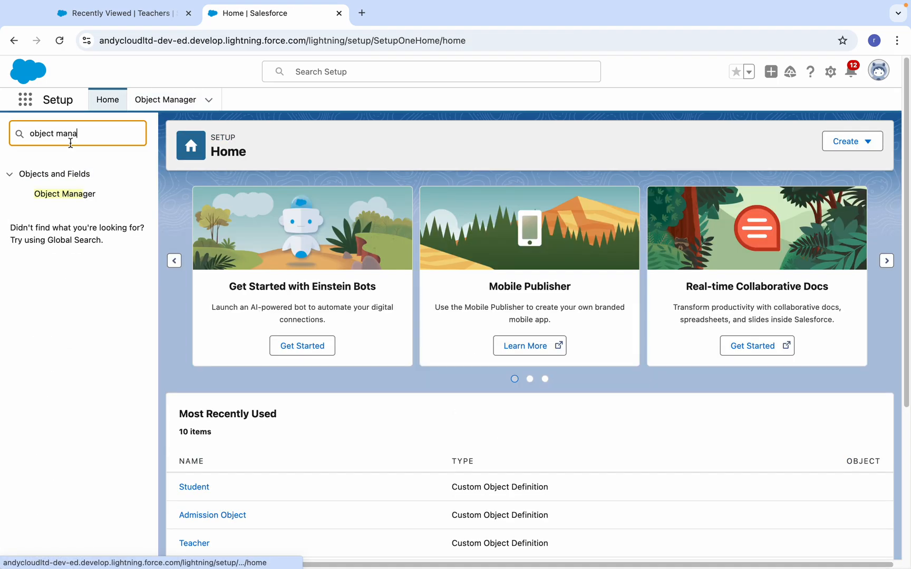
triple_click(70, 138)
type("t")
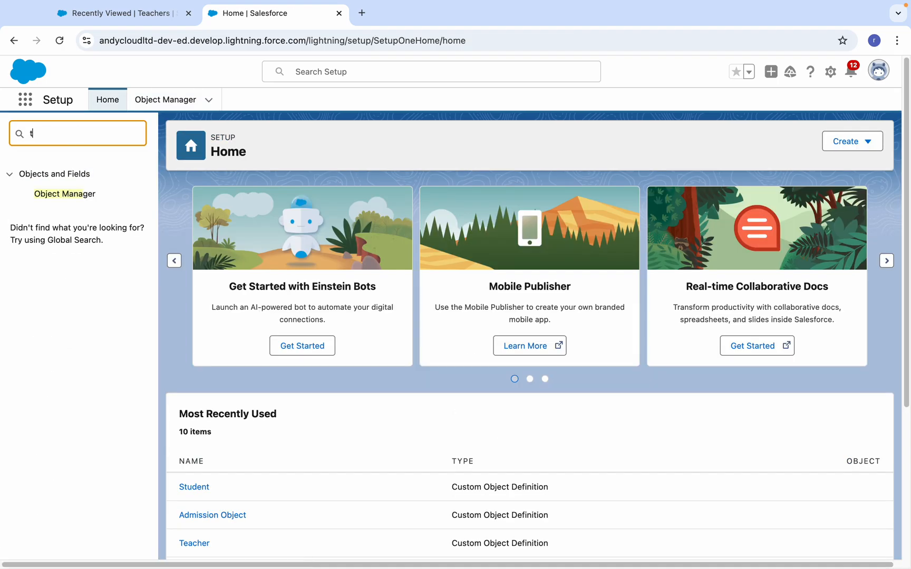
type("ab")
left_click(43, 334)
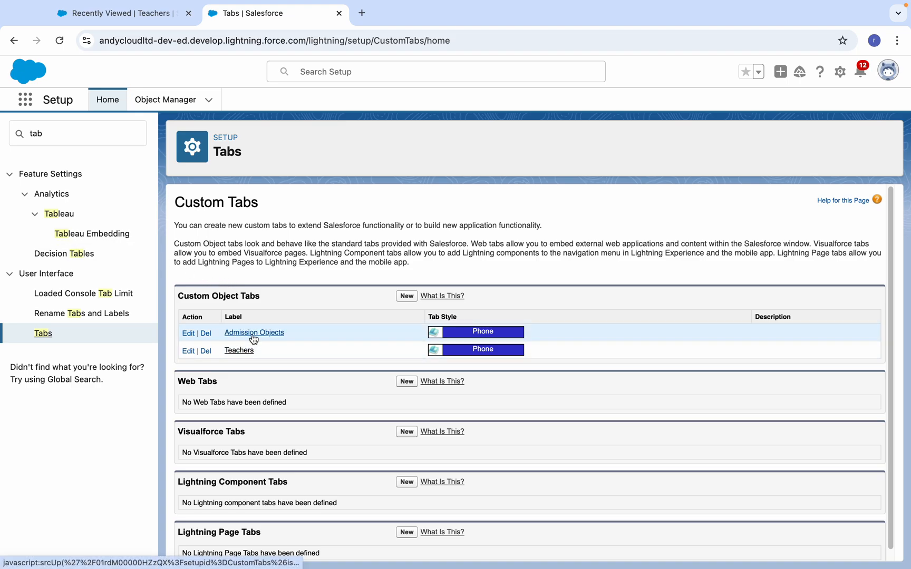
left_click(408, 297)
Step: Set the new custom object tab's style to People and its object to Student, and continue to the profile settings
left_click(415, 341)
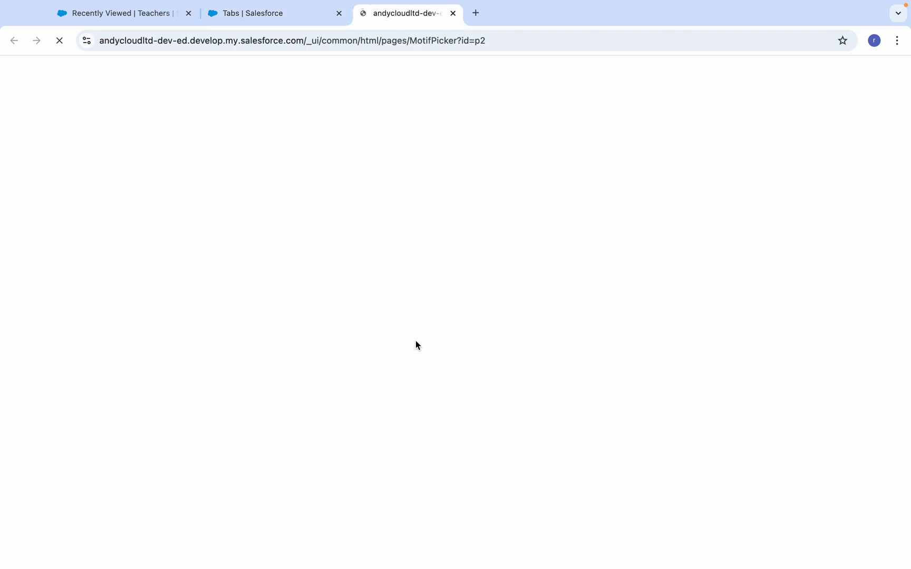
left_click(289, 238)
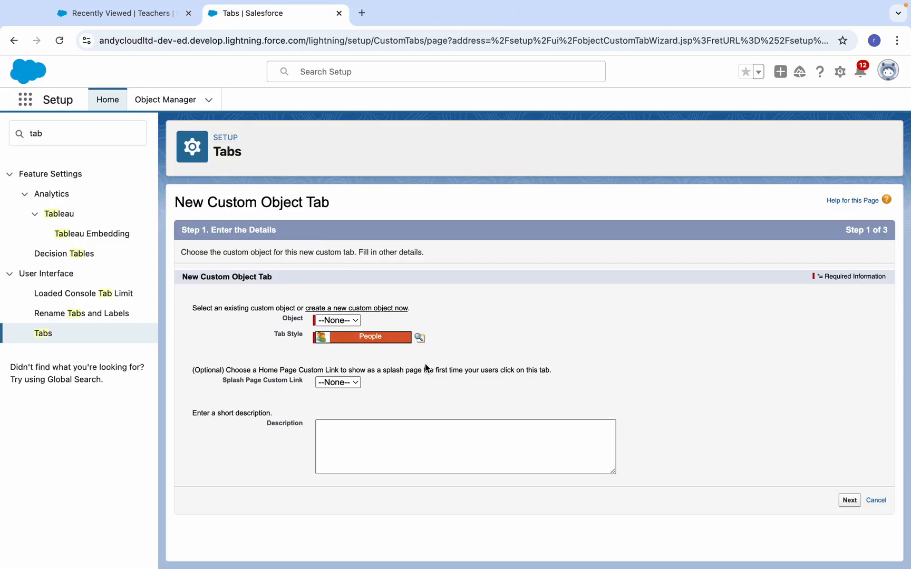
left_click(852, 499)
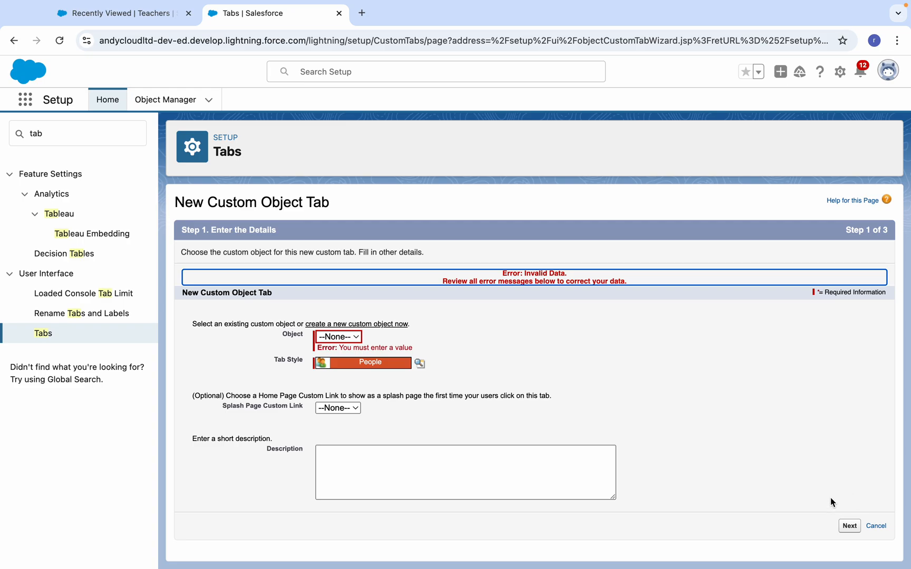
left_click(343, 340)
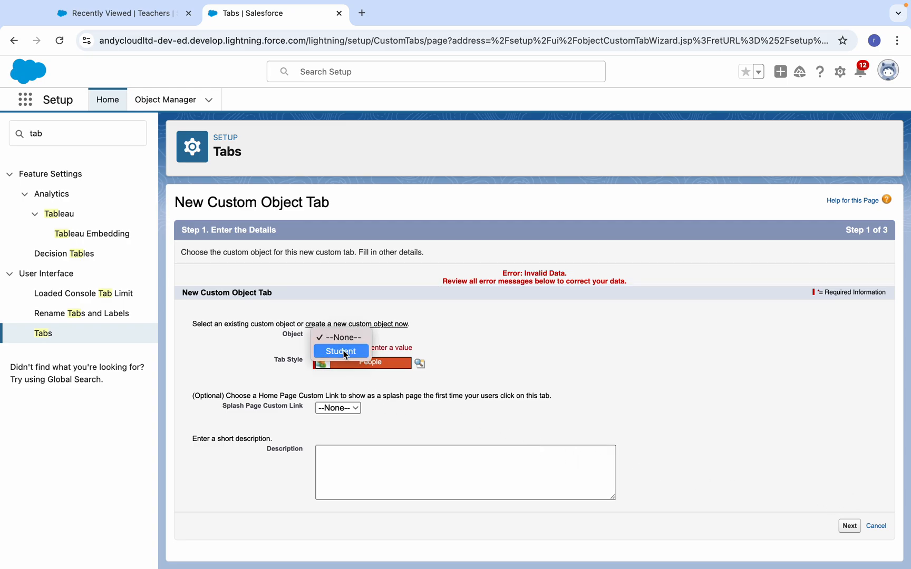
left_click(341, 351)
left_click(849, 525)
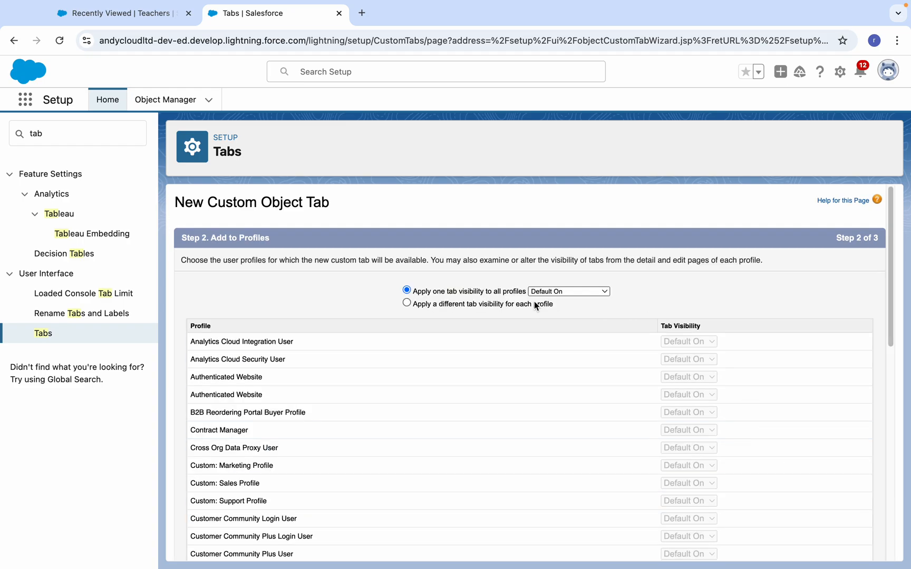
Step: Keep Default On visibility for all profiles, include the Students tab only in New School App, and save it
scroll(886, 246, "down", 10)
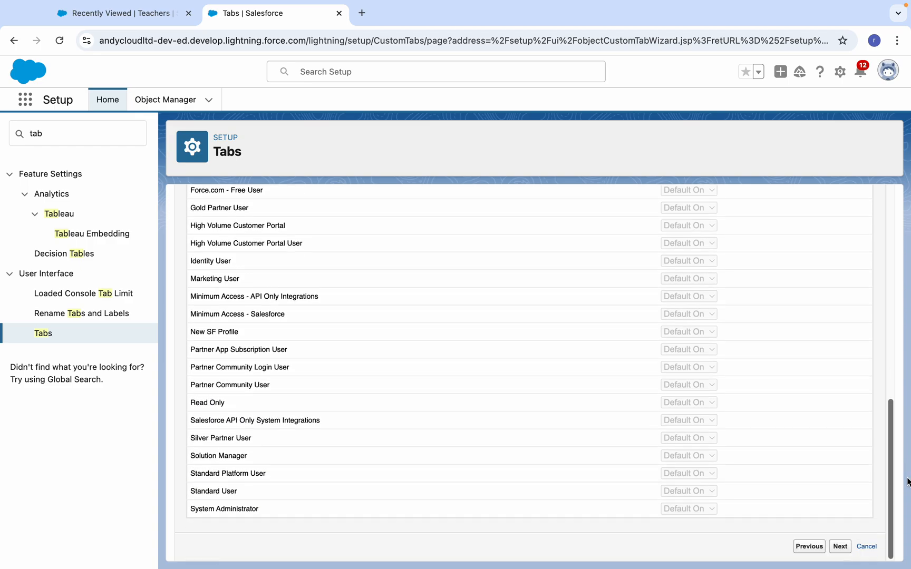
left_click(831, 545)
left_click(785, 256)
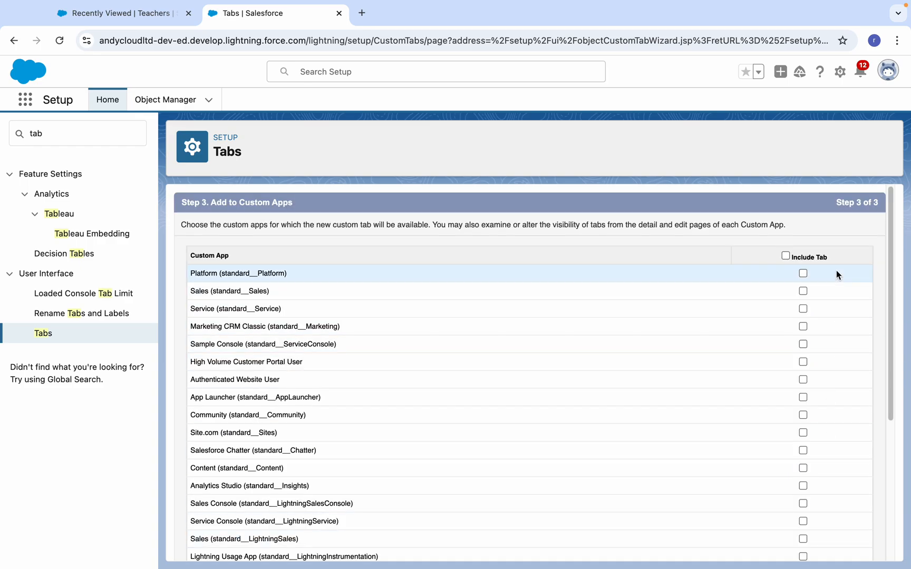
scroll(896, 311, "down", 5)
left_click(802, 479)
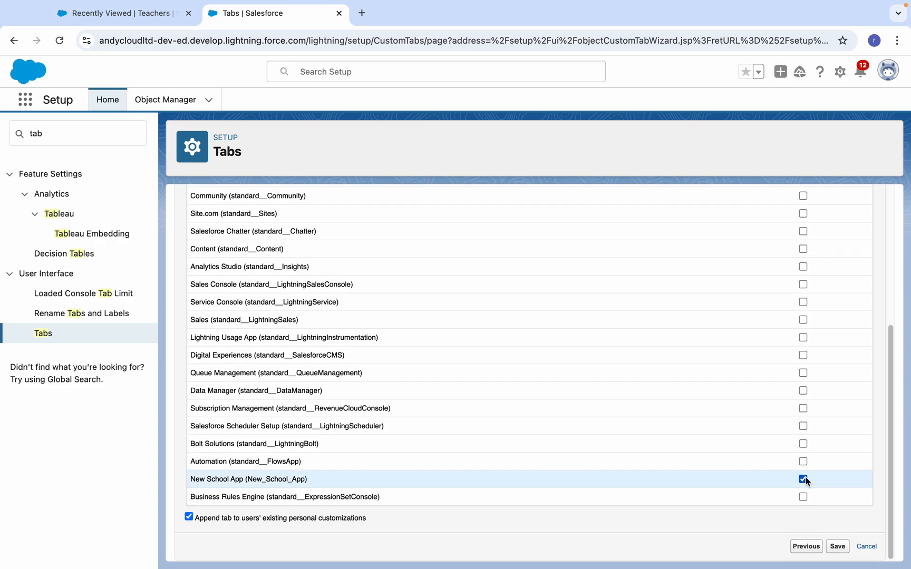
left_click(837, 546)
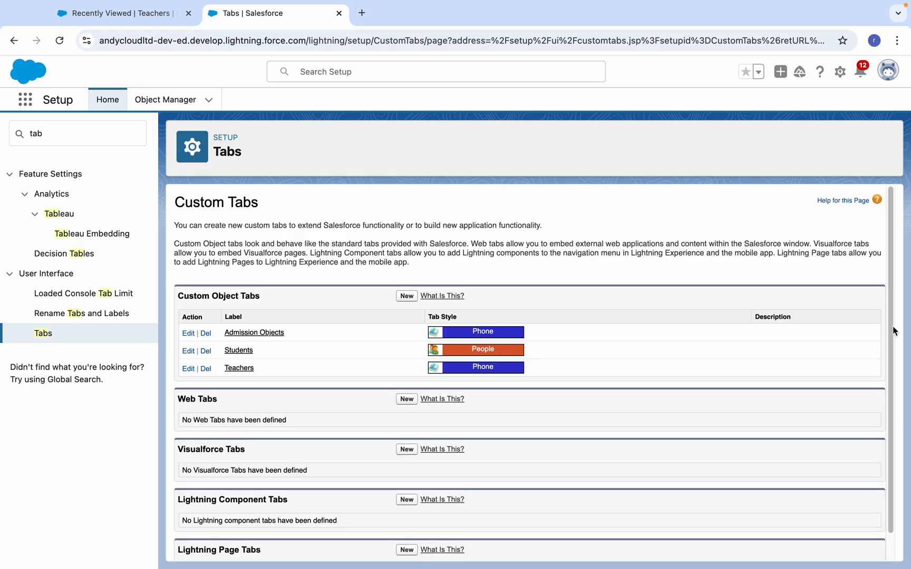
Step: Reload New School App's Teachers page to check the navigation for the new Students tab
left_click(98, 15)
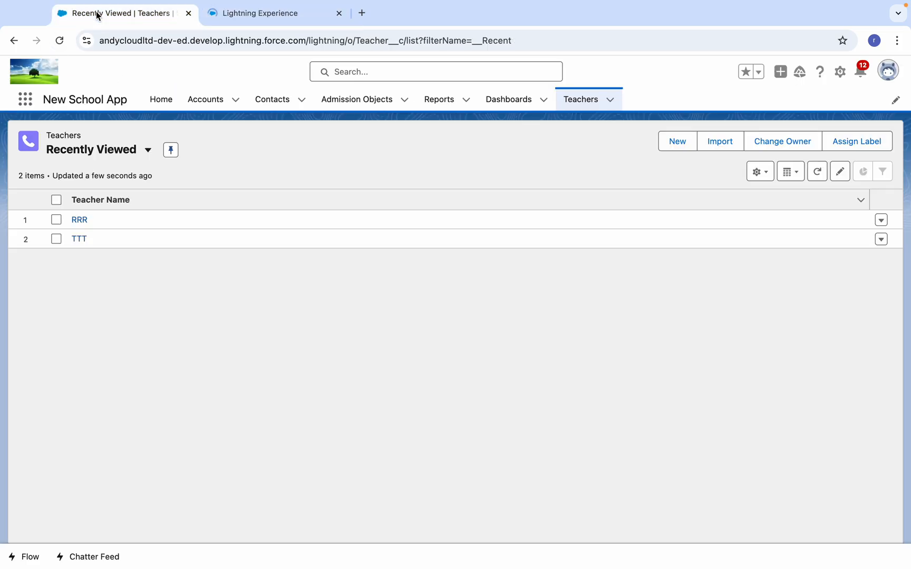
left_click(59, 40)
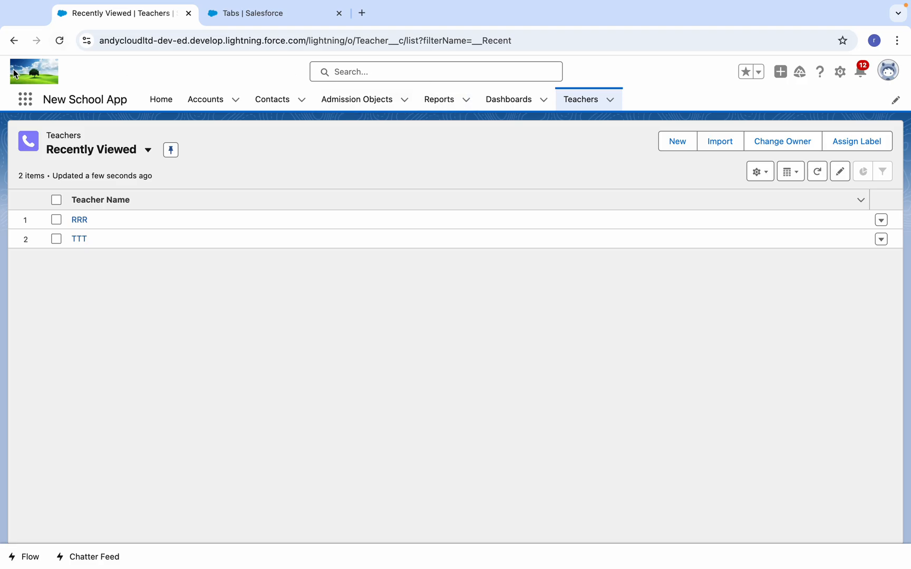
left_click(60, 48)
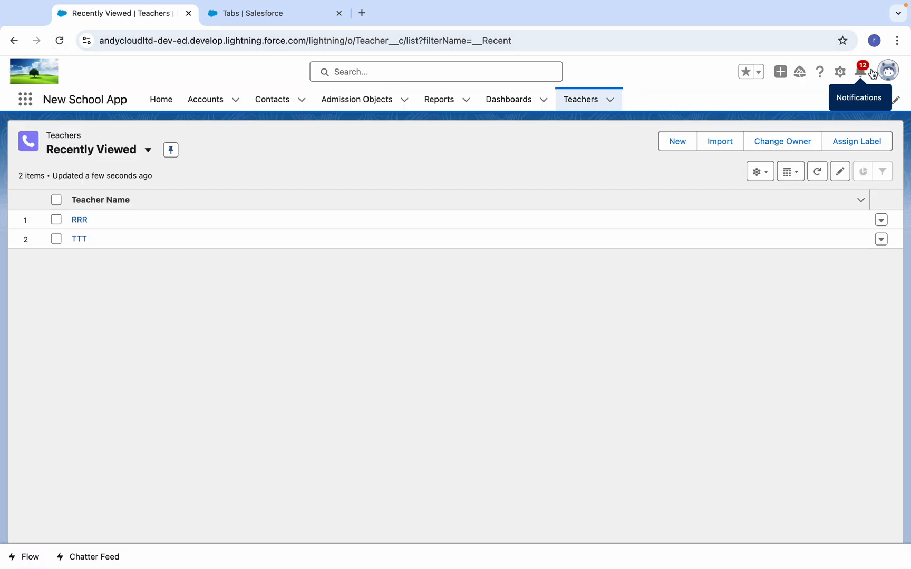
Step: Log out of Salesforce and log back in with the saved credentials
left_click(896, 72)
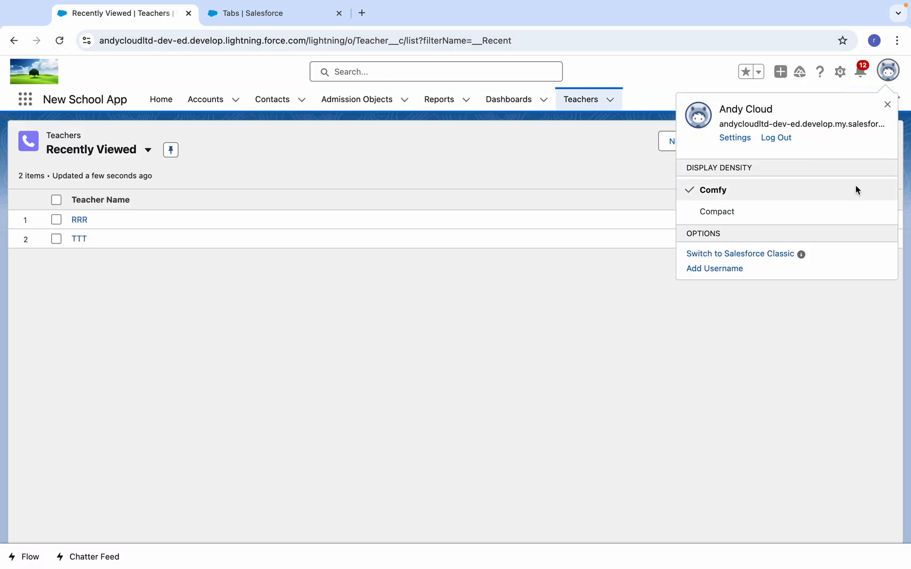
left_click(780, 140)
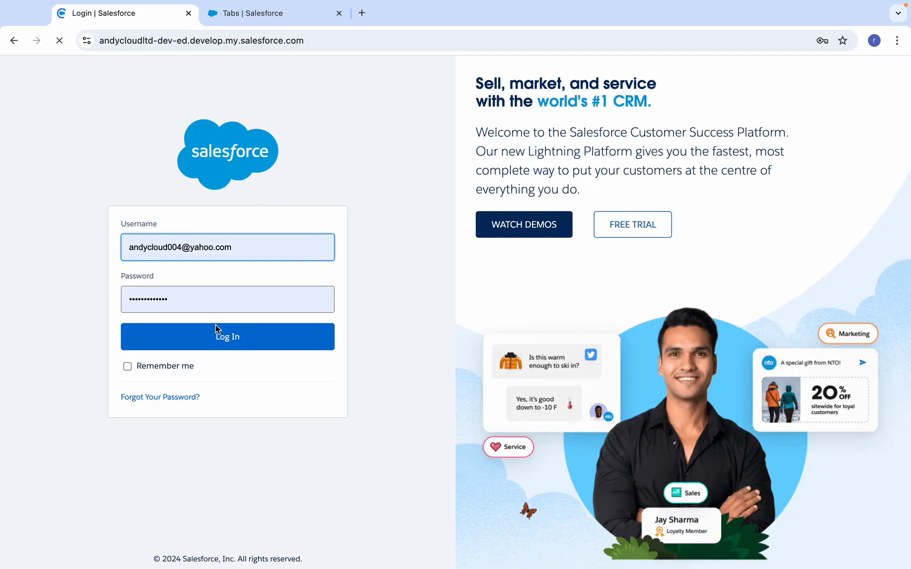
left_click(216, 332)
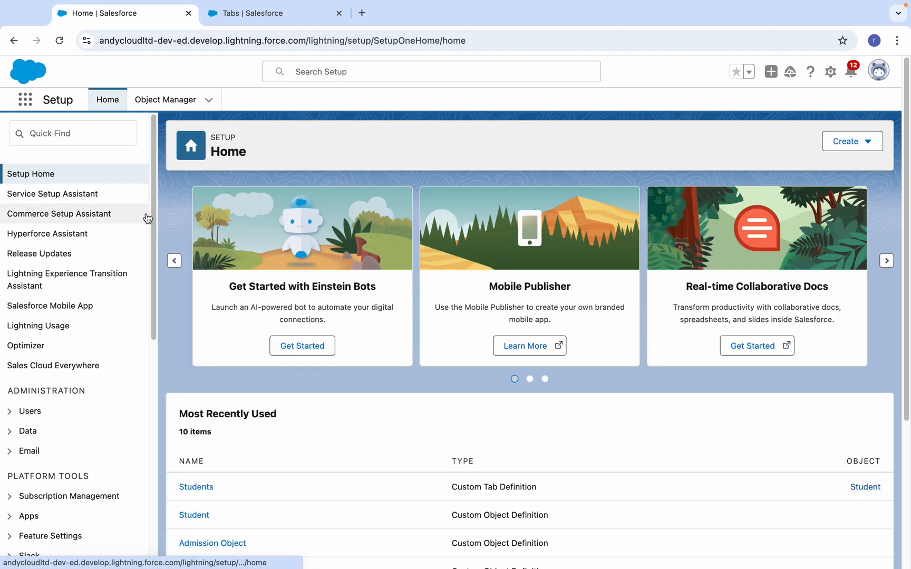
Step: Find New School App by searching the available apps for "sc", and open it
left_click(25, 99)
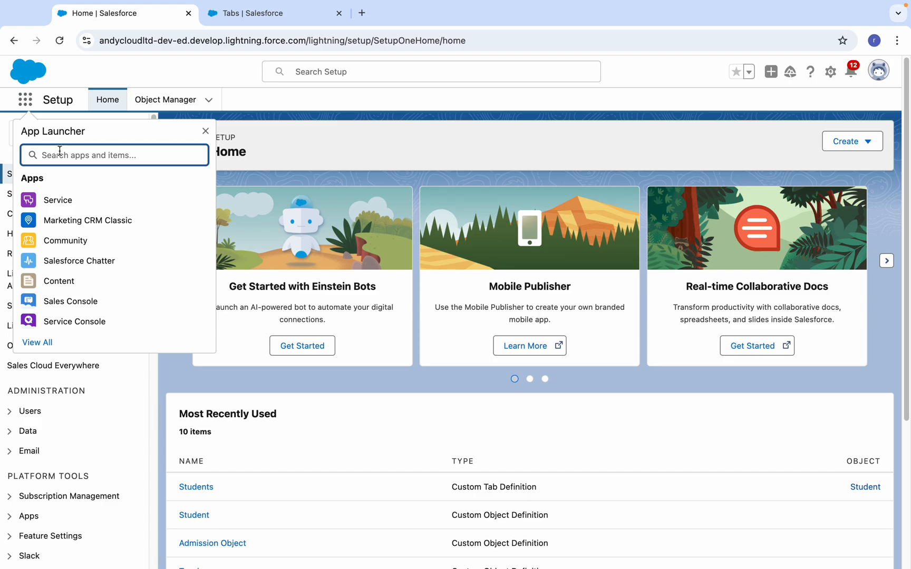
type("sc")
left_click(58, 220)
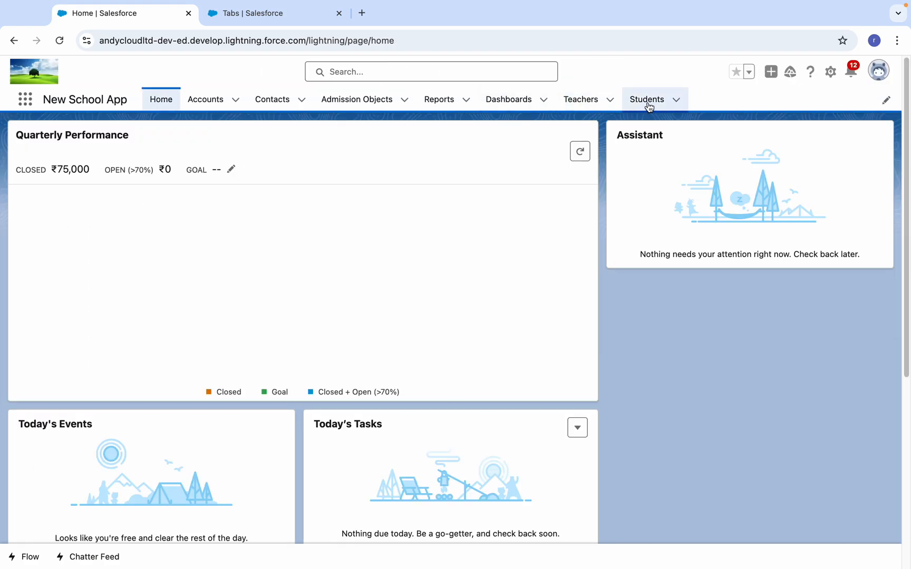
Step: Open the Students list in New School App and create a first Student record with an automatically numbered name
left_click(647, 101)
left_click(676, 100)
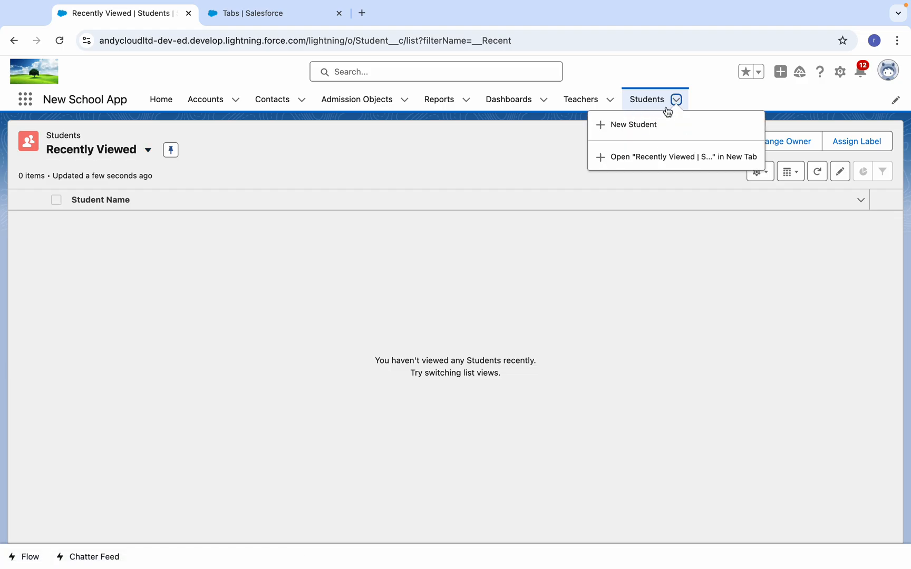
left_click(622, 126)
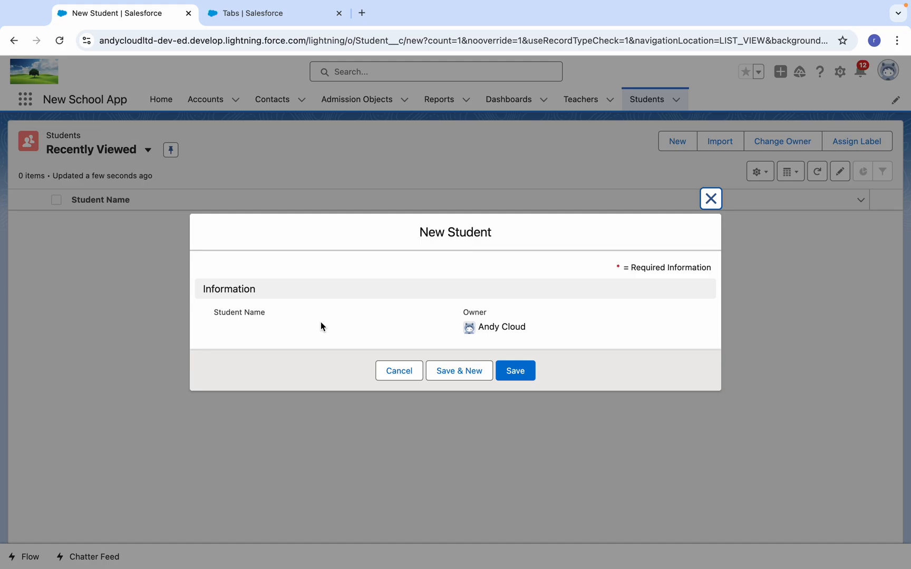
left_click(507, 372)
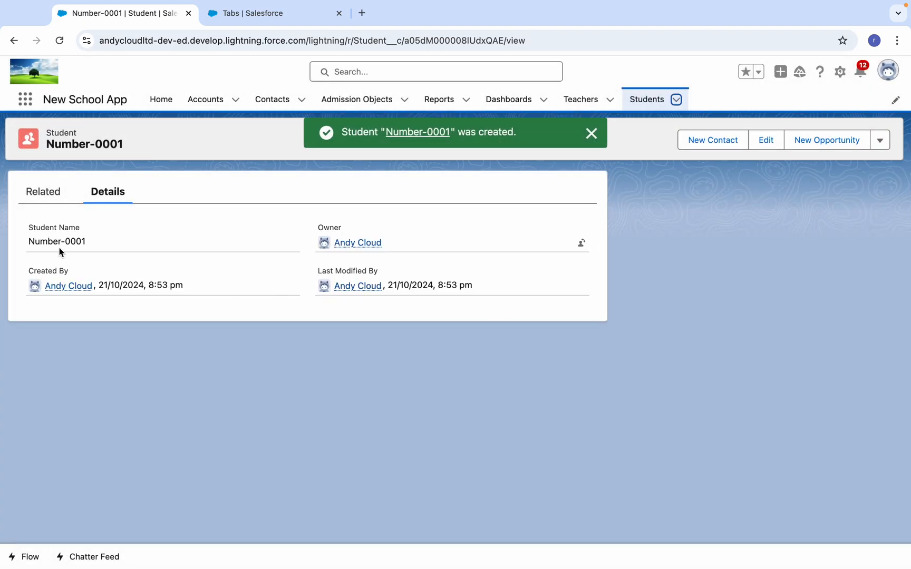
Step: Create a second auto-numbered Student record and return to the Students list
left_click(676, 100)
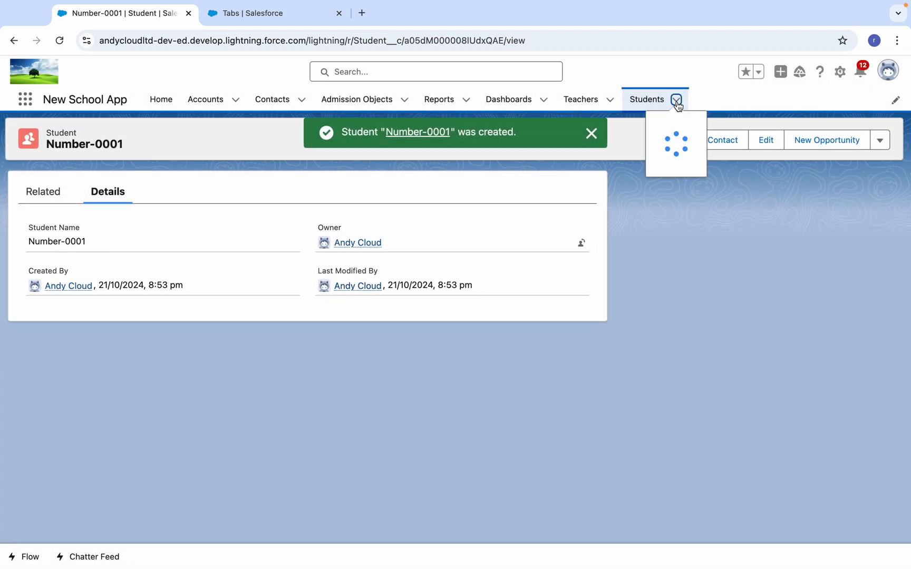
left_click(668, 122)
left_click(507, 372)
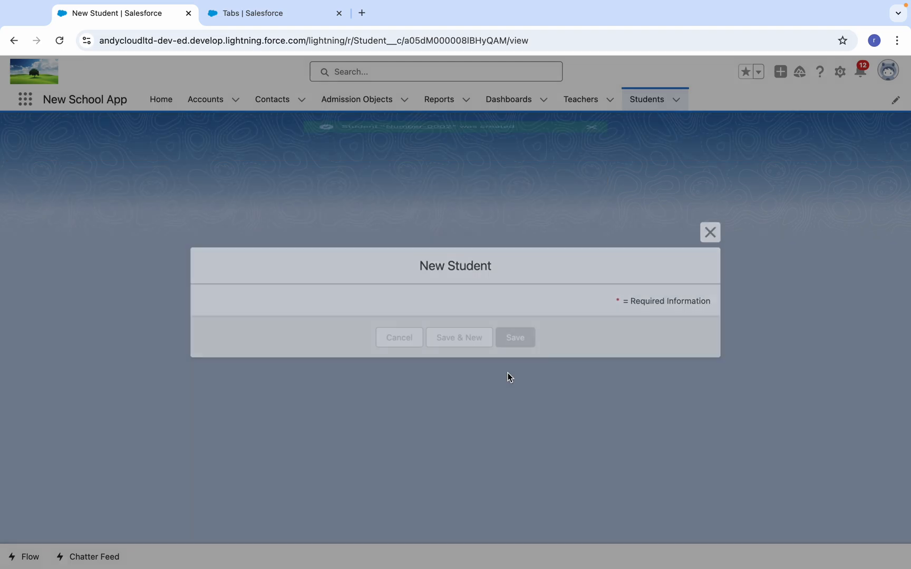
left_click(644, 100)
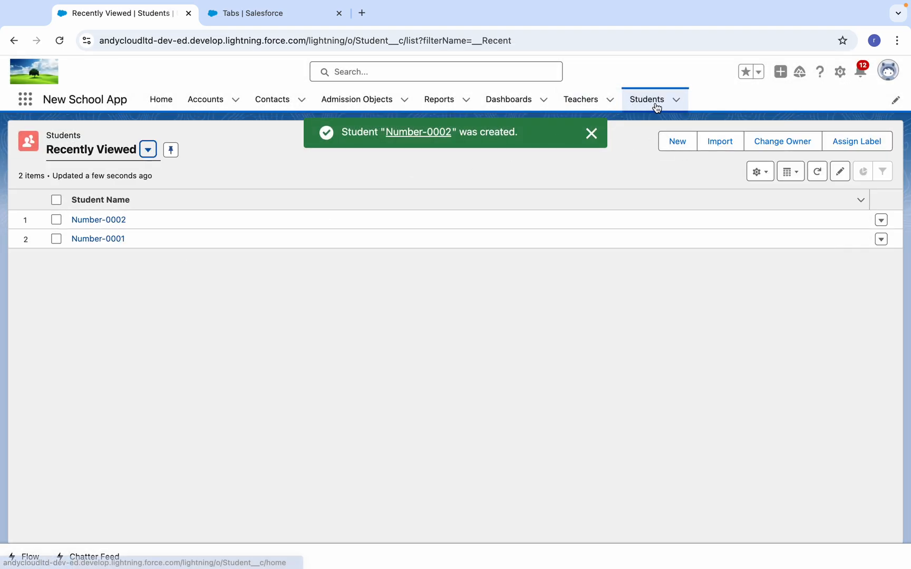
Step: Examine whether the Student Name field accepts input in a new Student form, and cancel the form
left_click(677, 142)
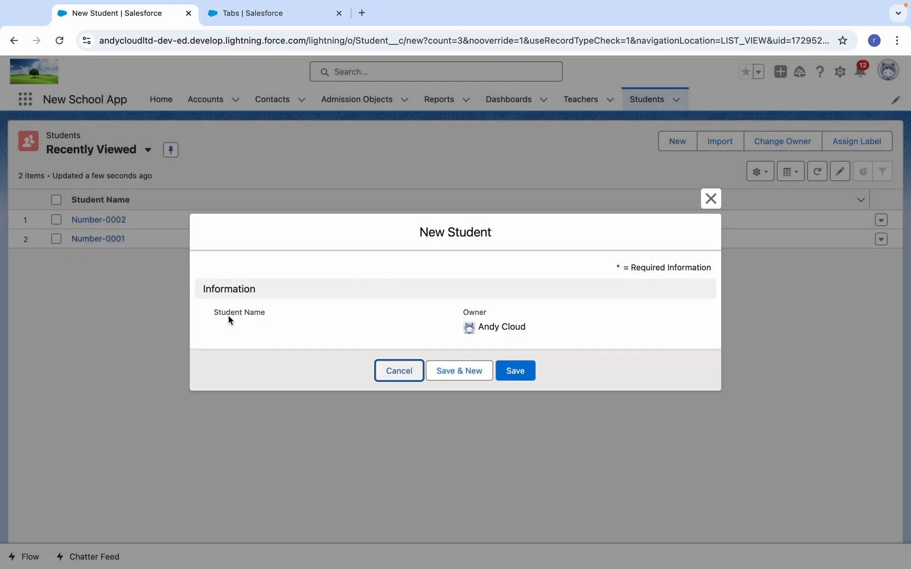
left_click_drag(230, 317, 309, 313)
left_click(312, 311)
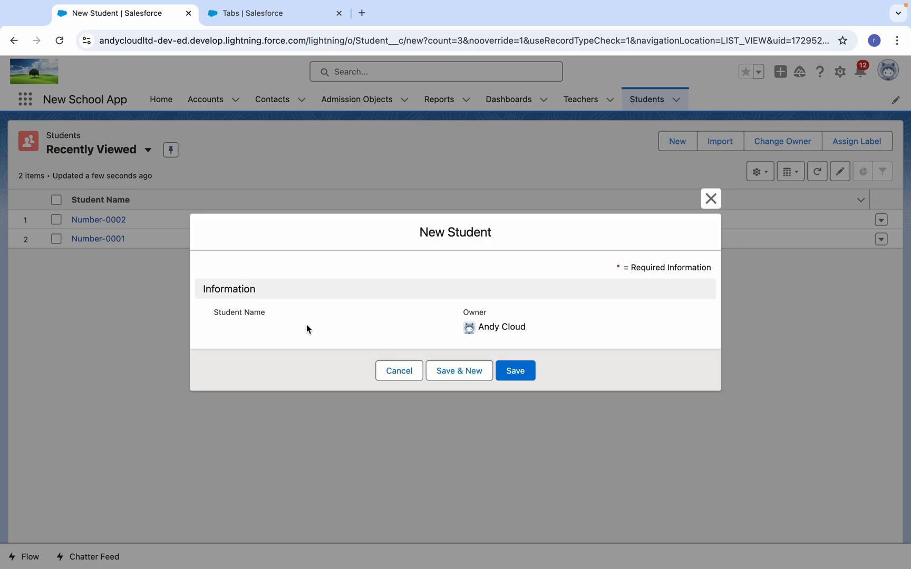
left_click(396, 371)
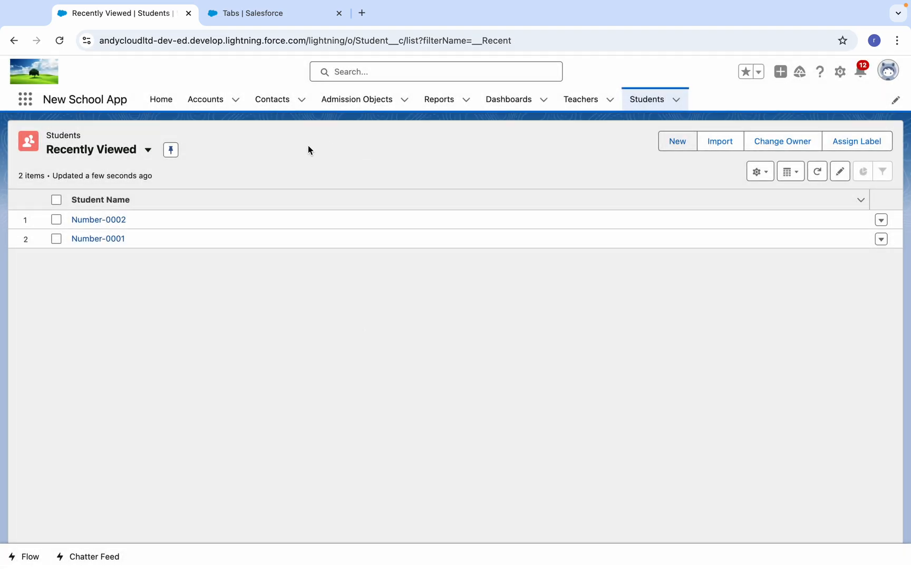
Step: Create a Teacher record named "ttt" from the Teachers list, and return to the list
left_click(579, 100)
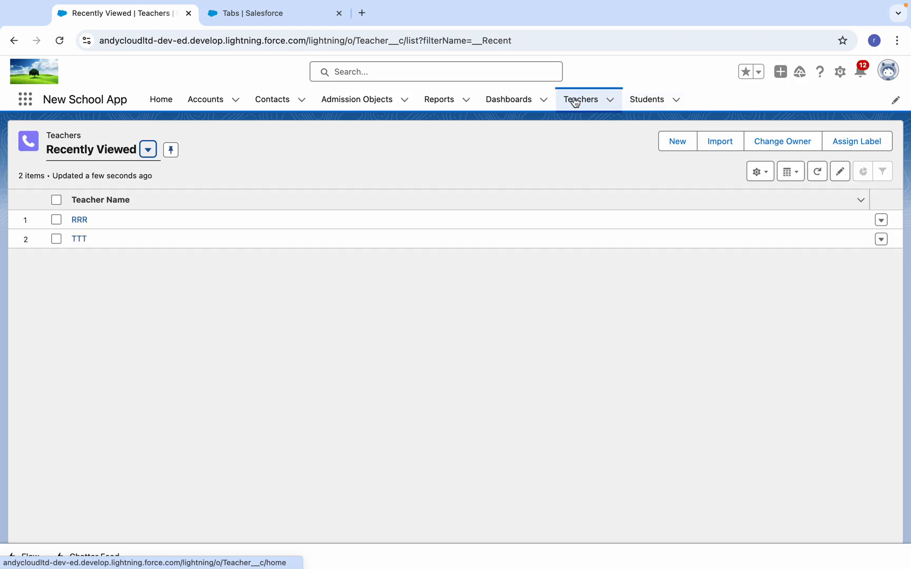
left_click(677, 147)
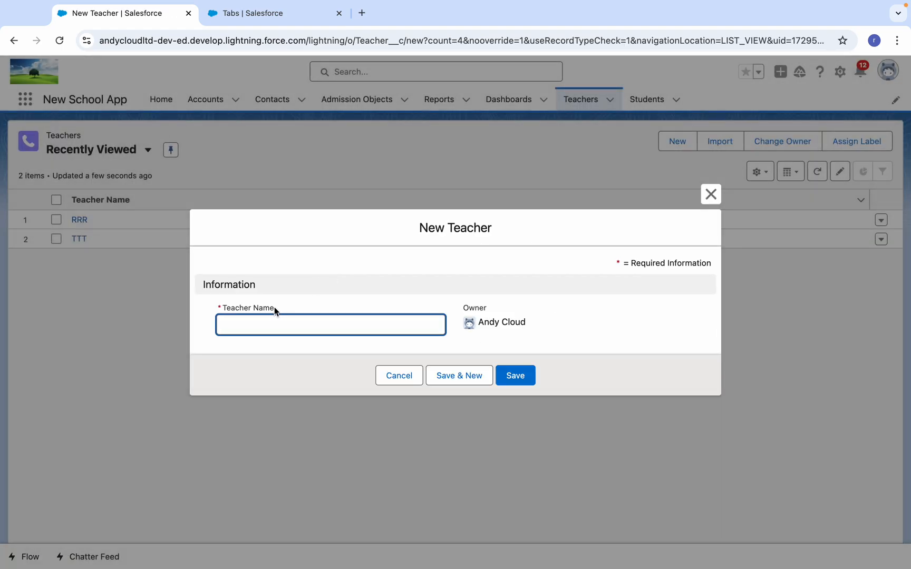
type("ttt")
left_click(514, 375)
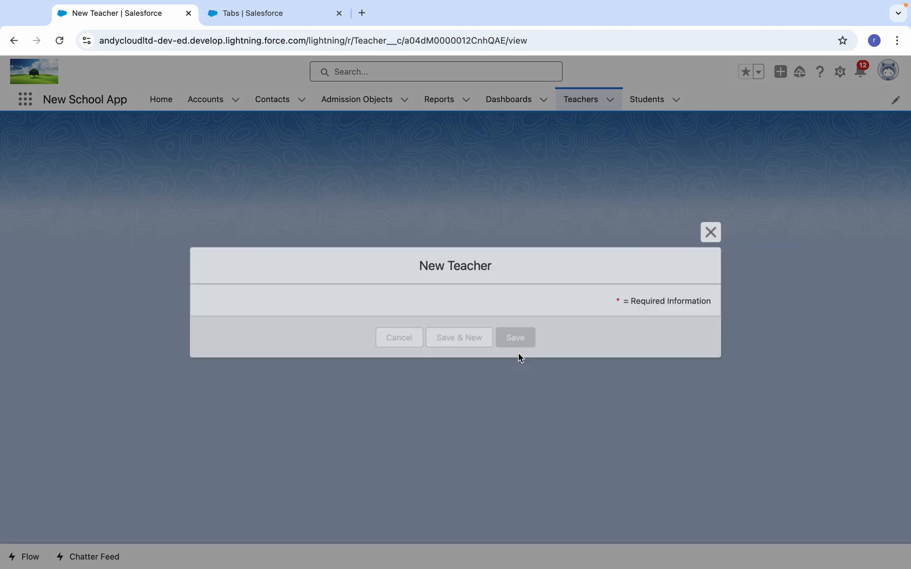
left_click(584, 101)
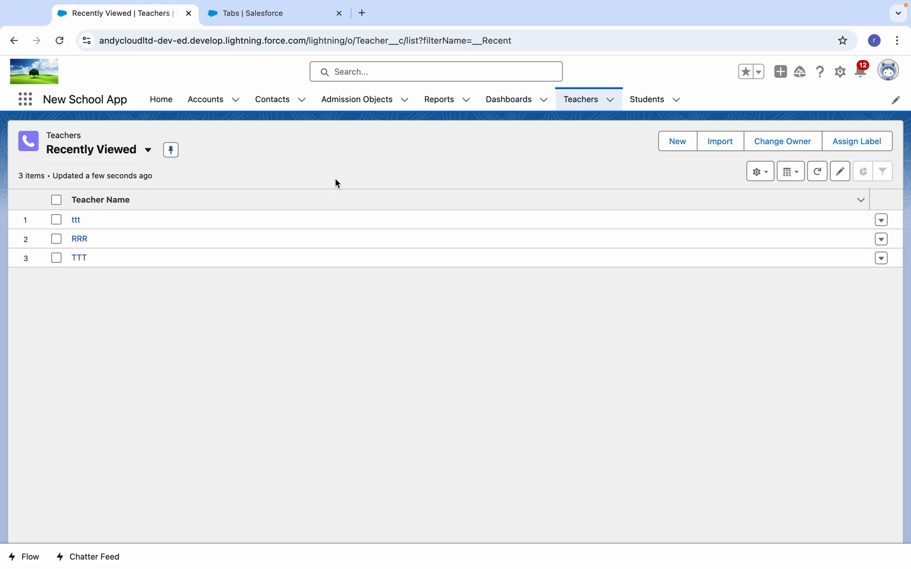
mouse_move(666, 4)
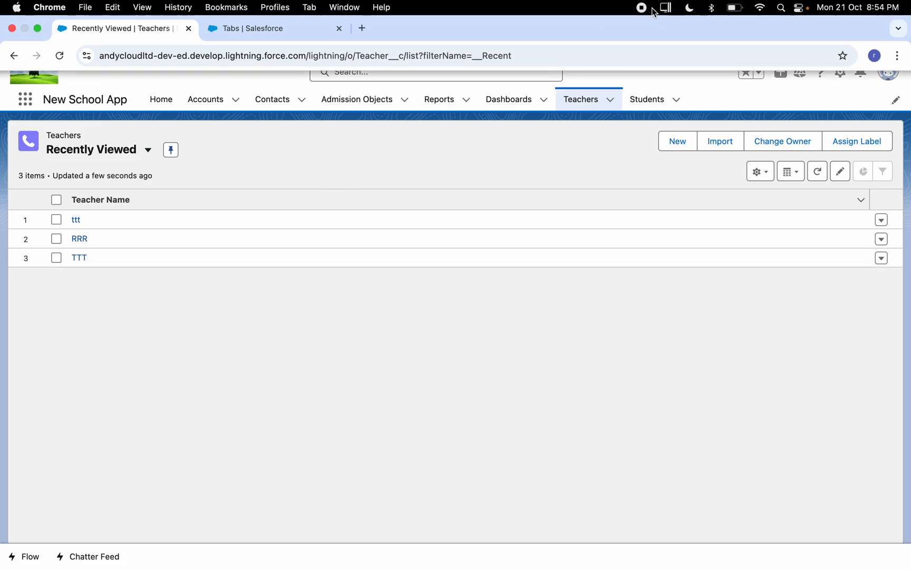